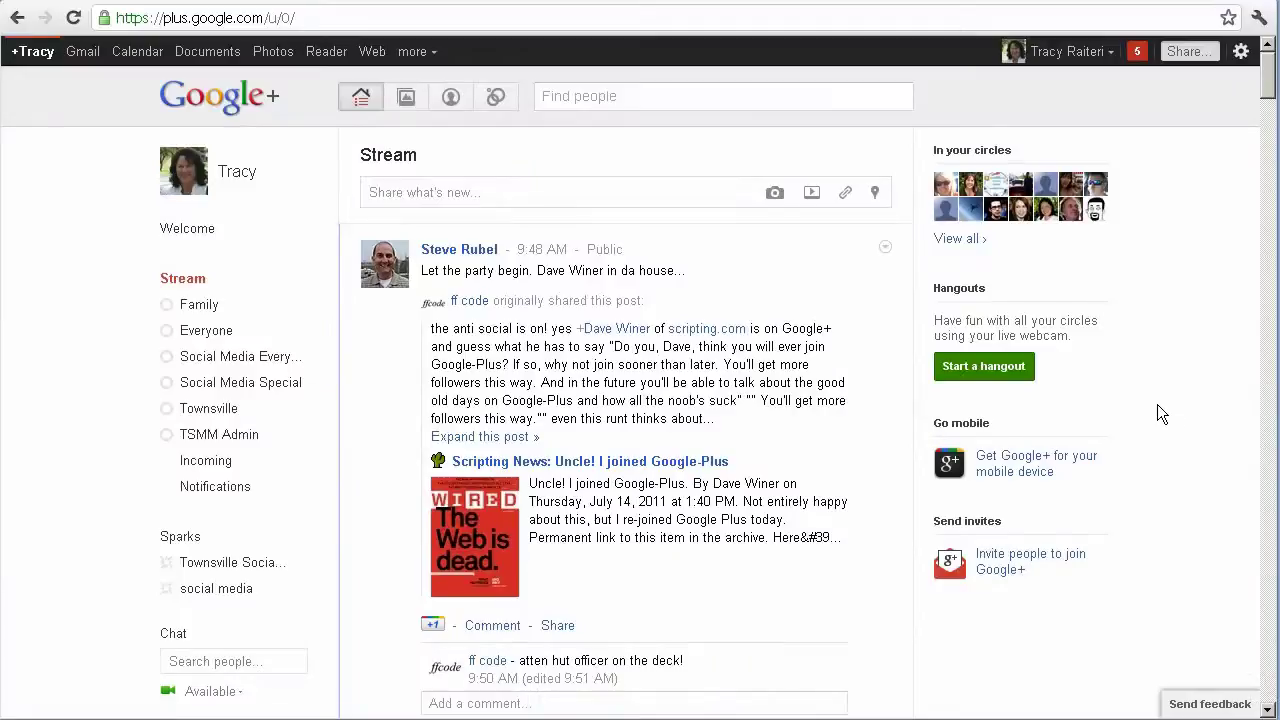
Open the account menu from your name in the Stream's top bar to reach Privacy settings.
left_click(1063, 50)
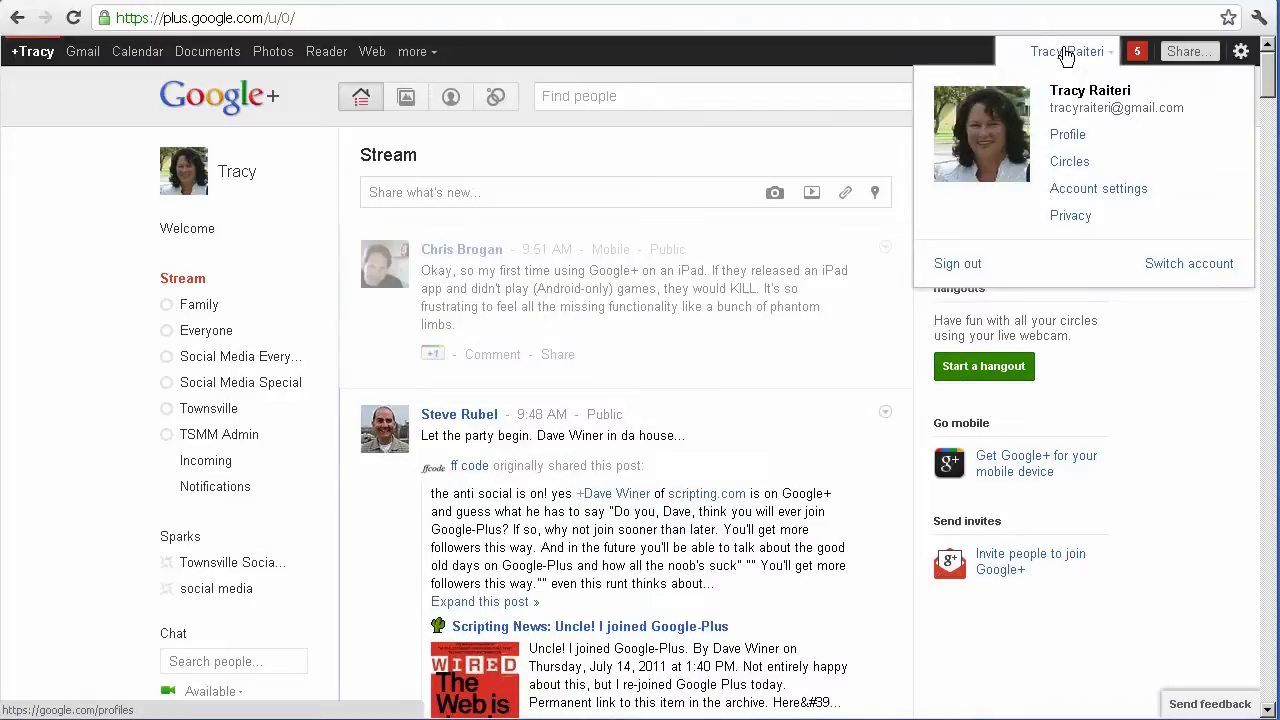
left_click(1066, 218)
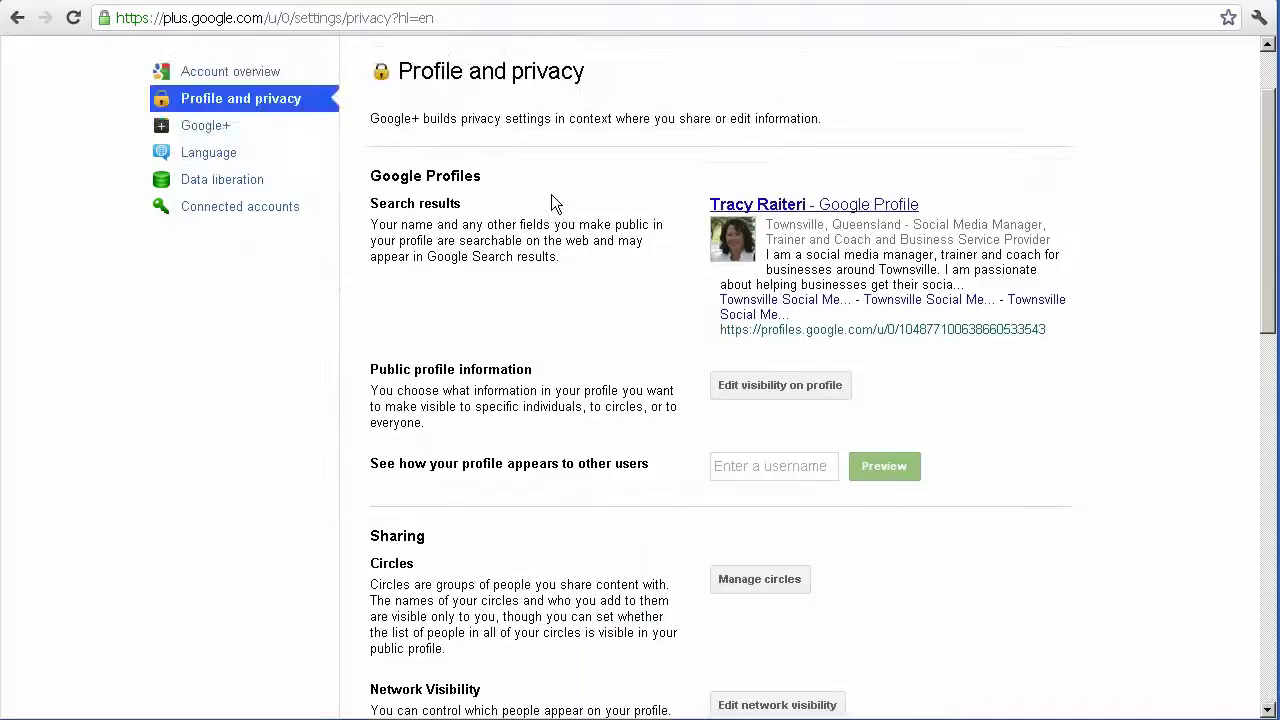
scroll(551, 194, "down", 2)
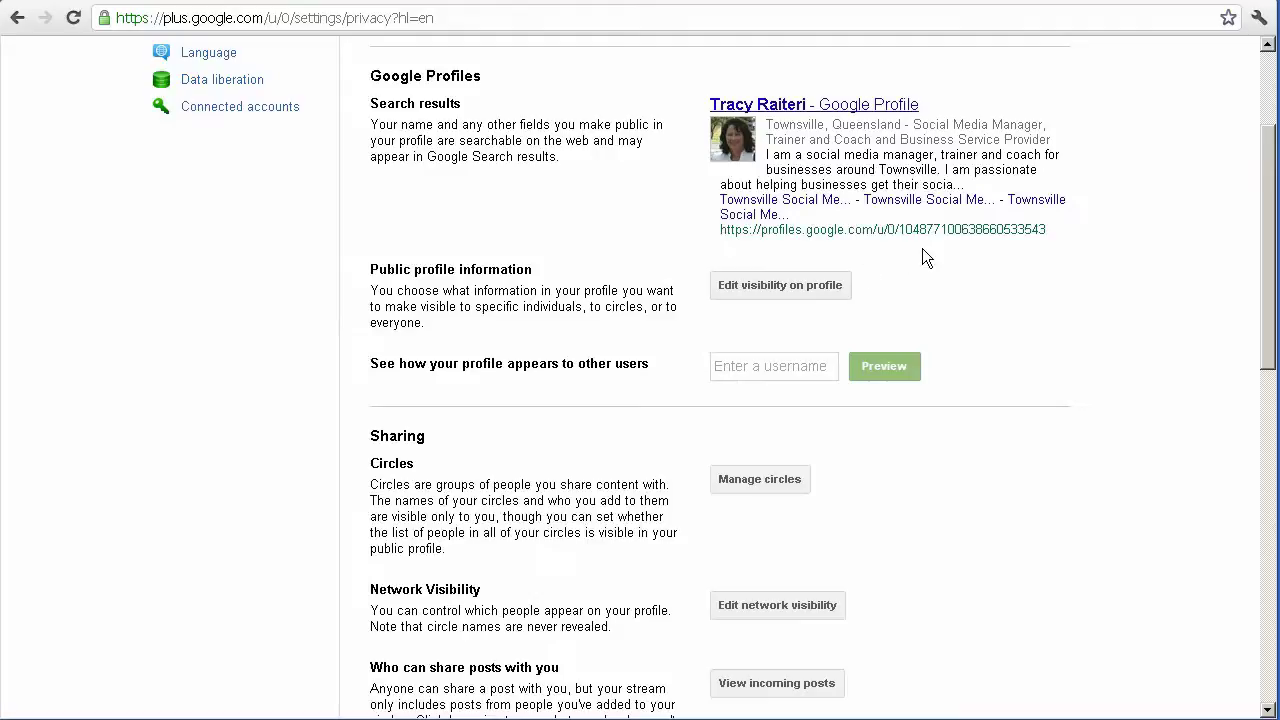
Enter profile edit mode and check visibility of the name, tagline and photo strip, leaving all unchanged.
left_click(769, 286)
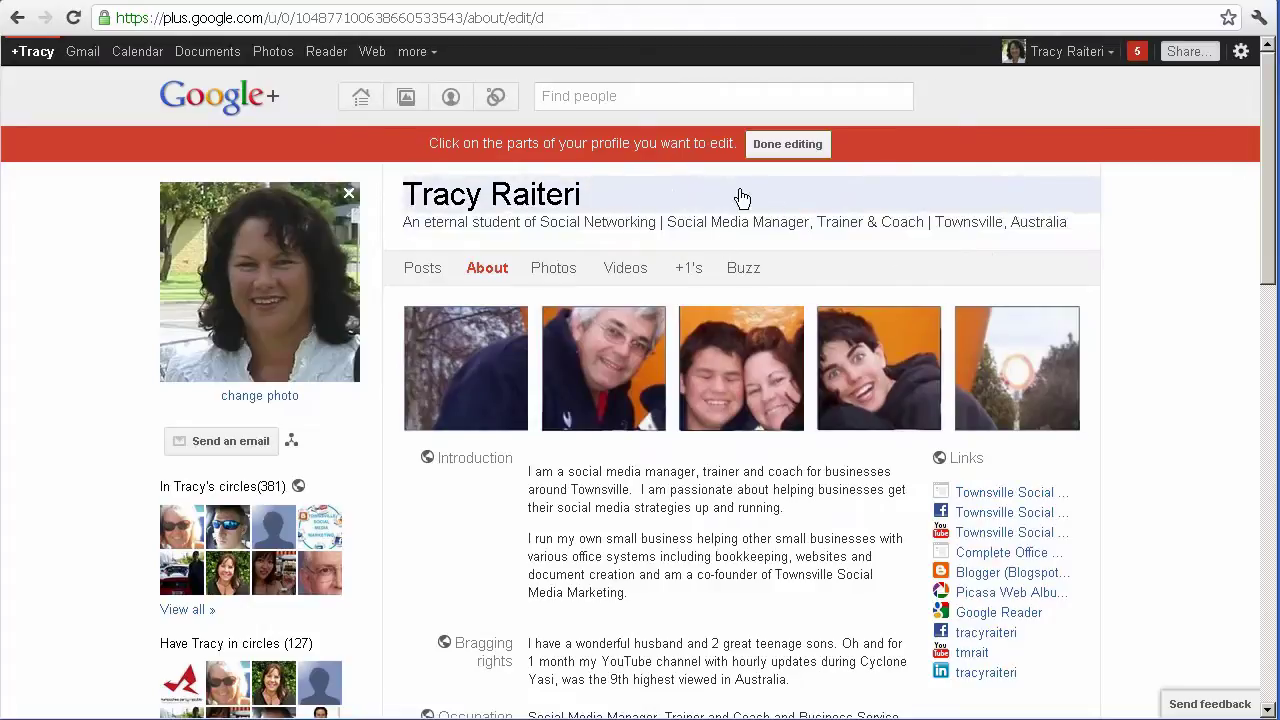
left_click(689, 196)
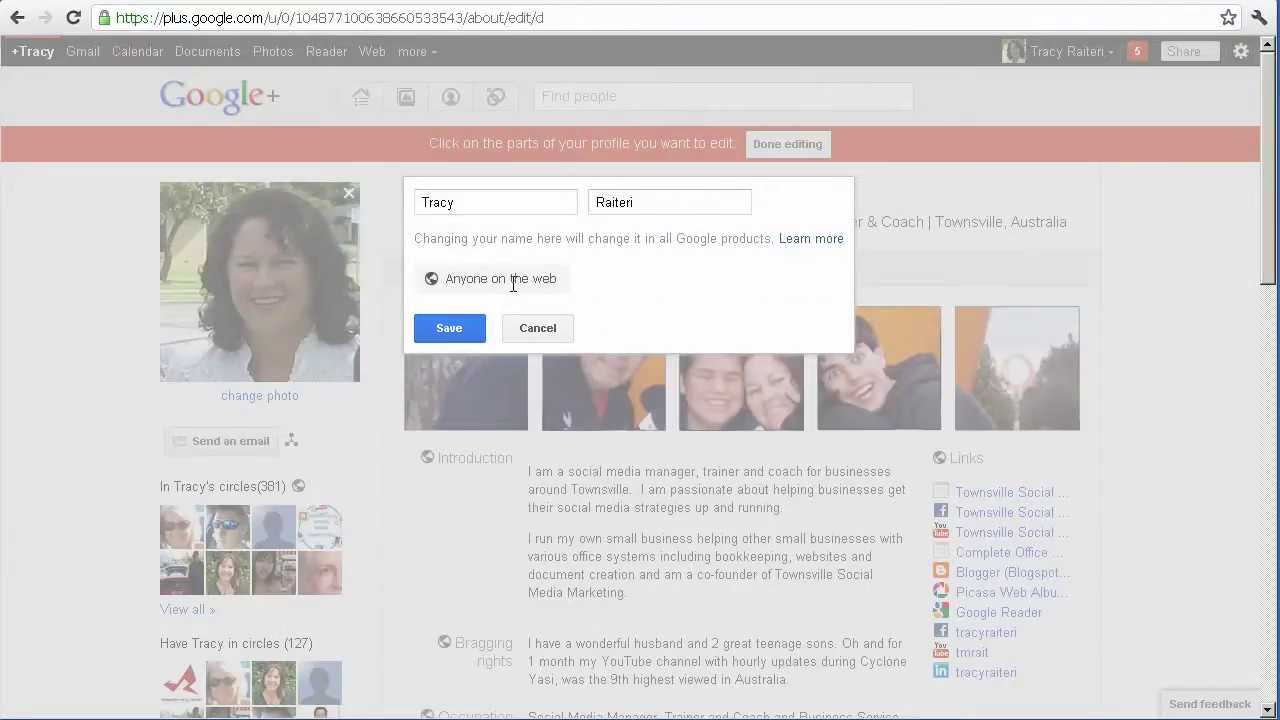
left_click(545, 330)
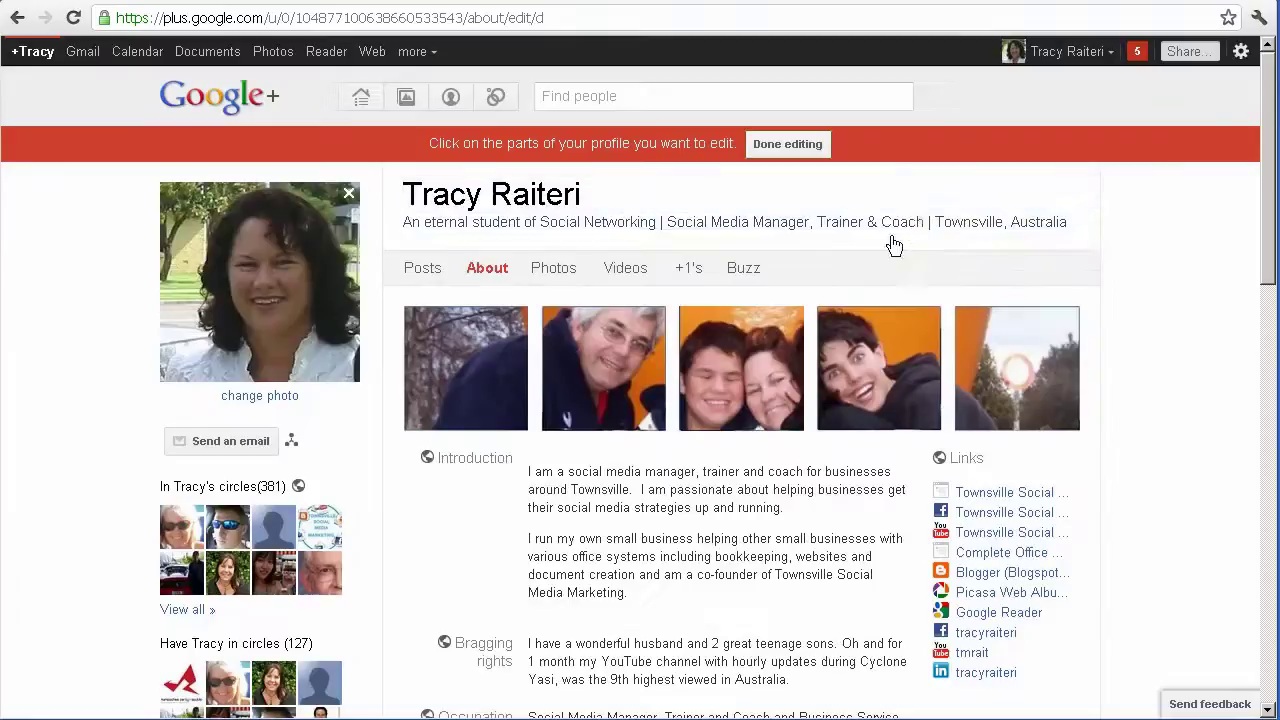
left_click(896, 222)
left_click(540, 311)
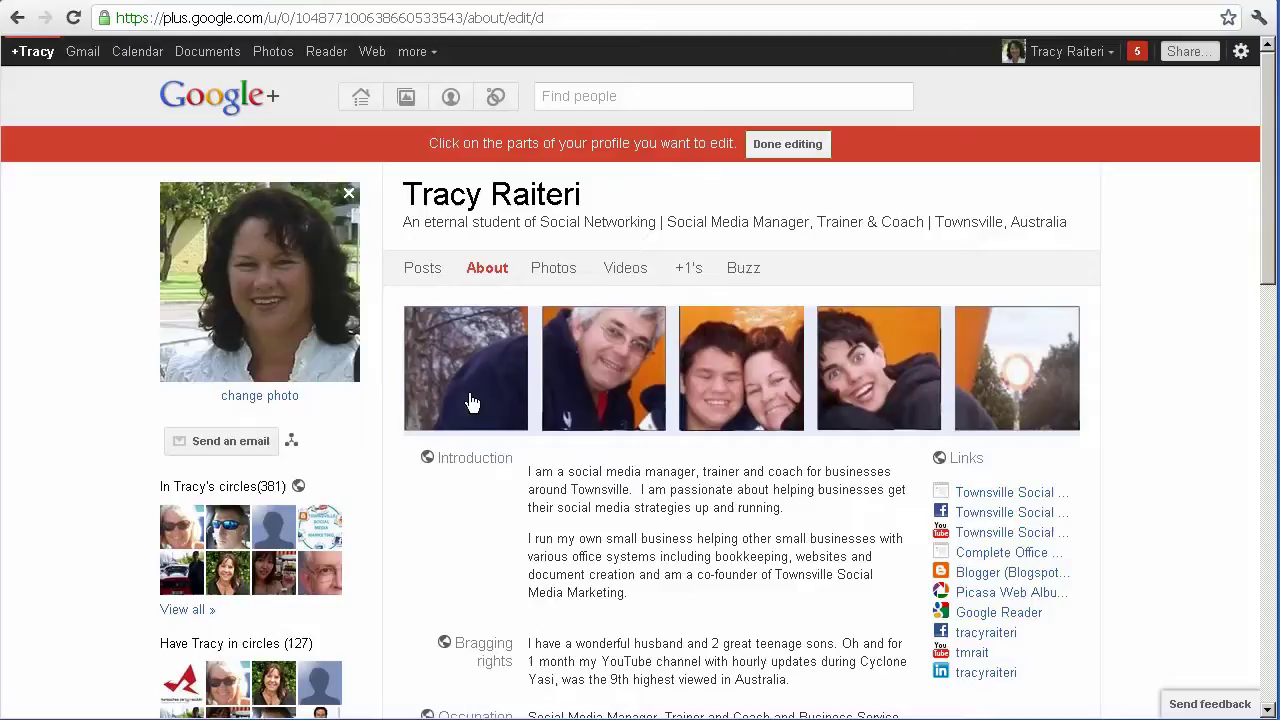
left_click(945, 395)
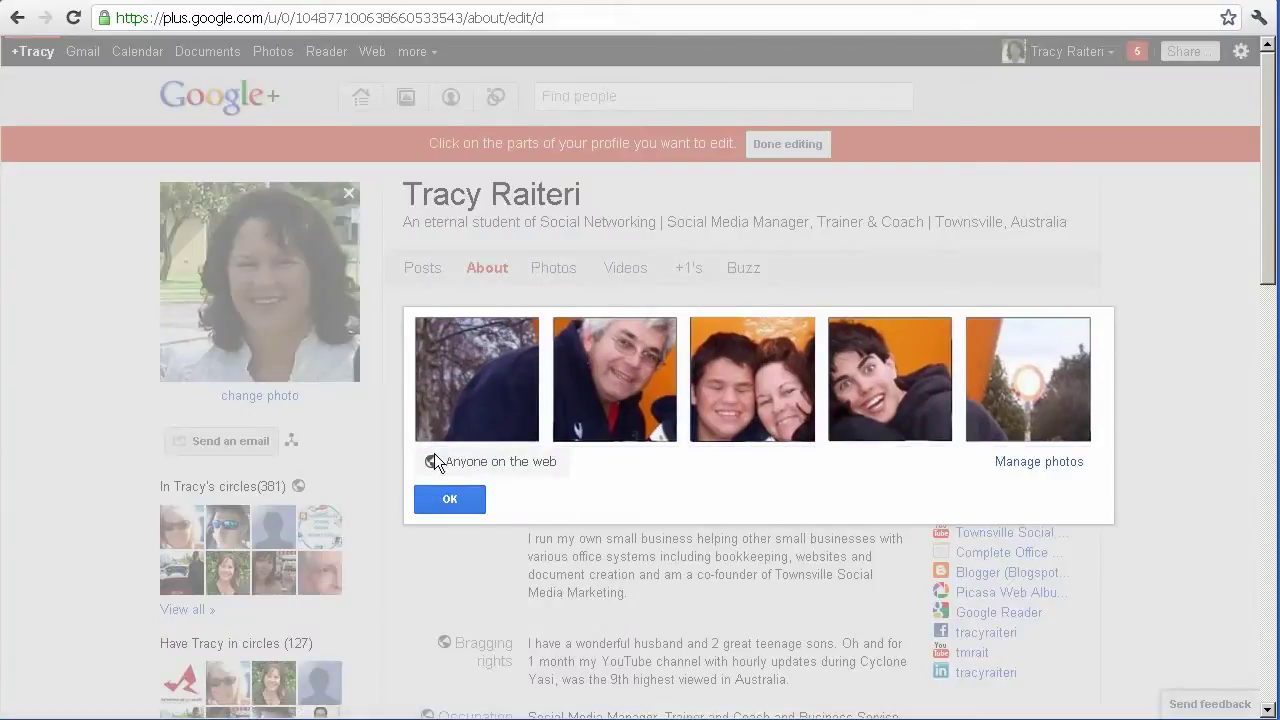
Keep the photo strip public and review the email audience, discarding the Custom choice.
left_click(458, 499)
scroll(471, 429, "down", 3)
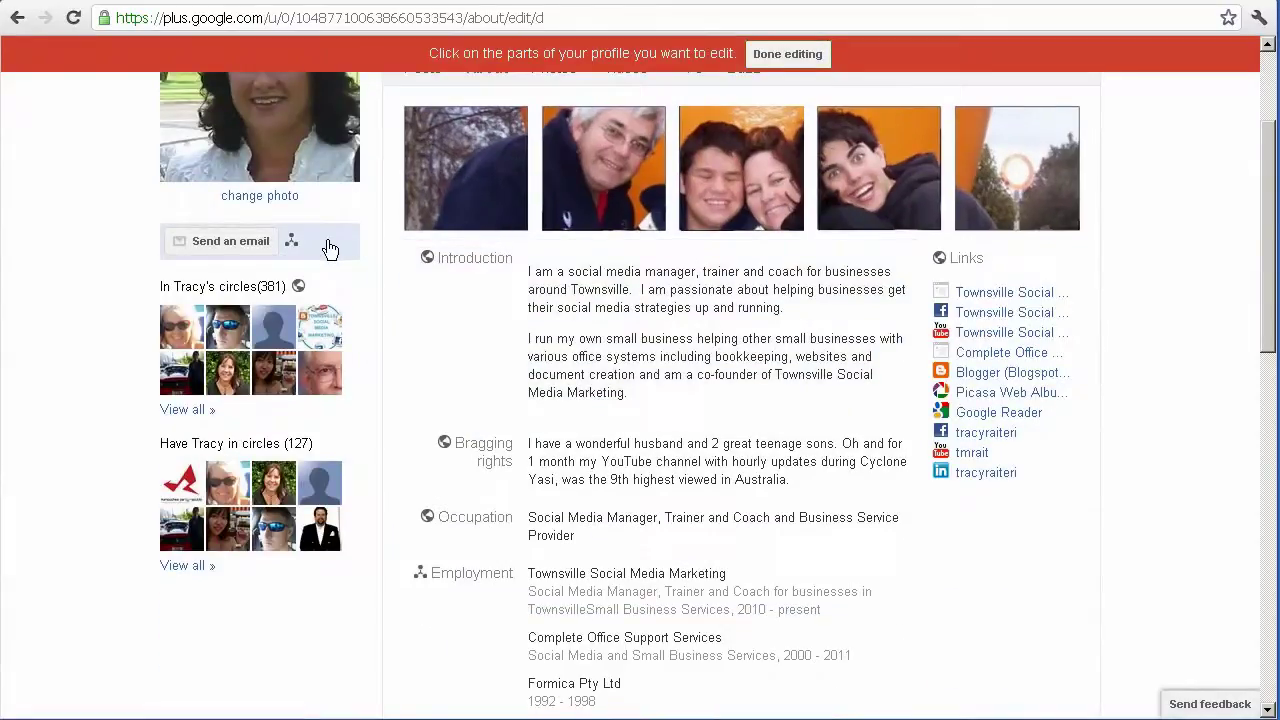
left_click(329, 249)
left_click(288, 305)
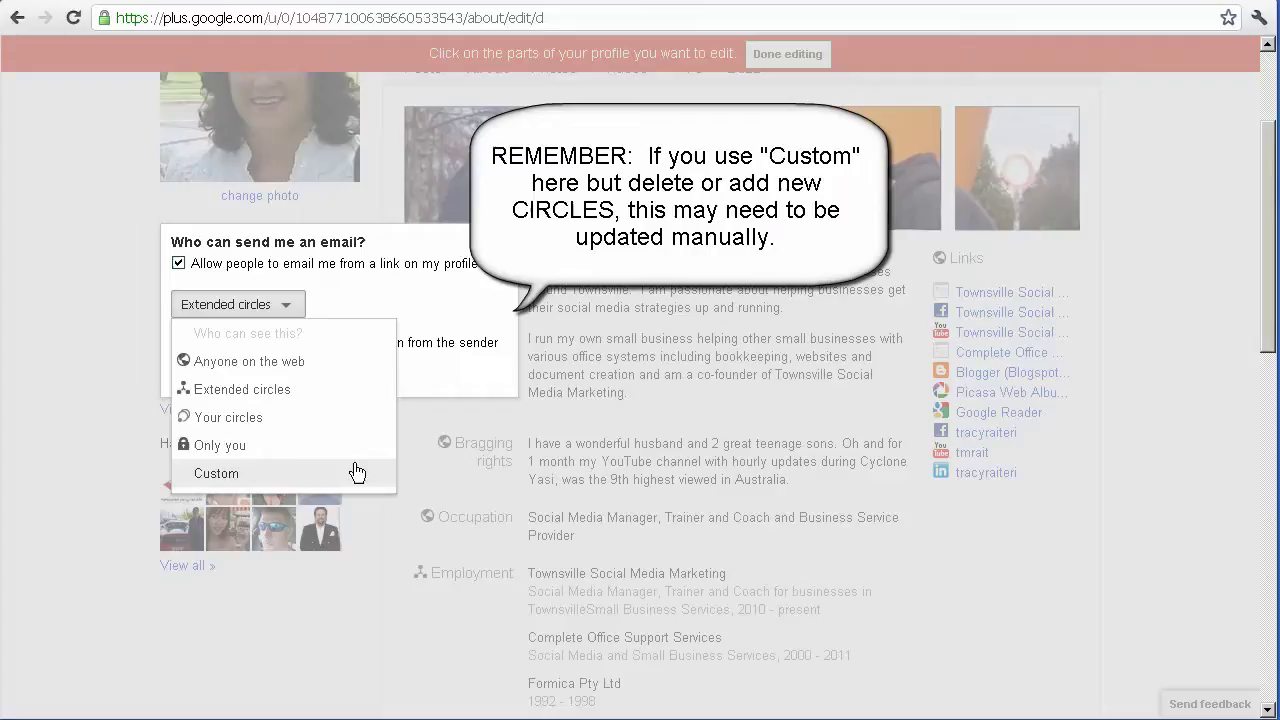
left_click(216, 477)
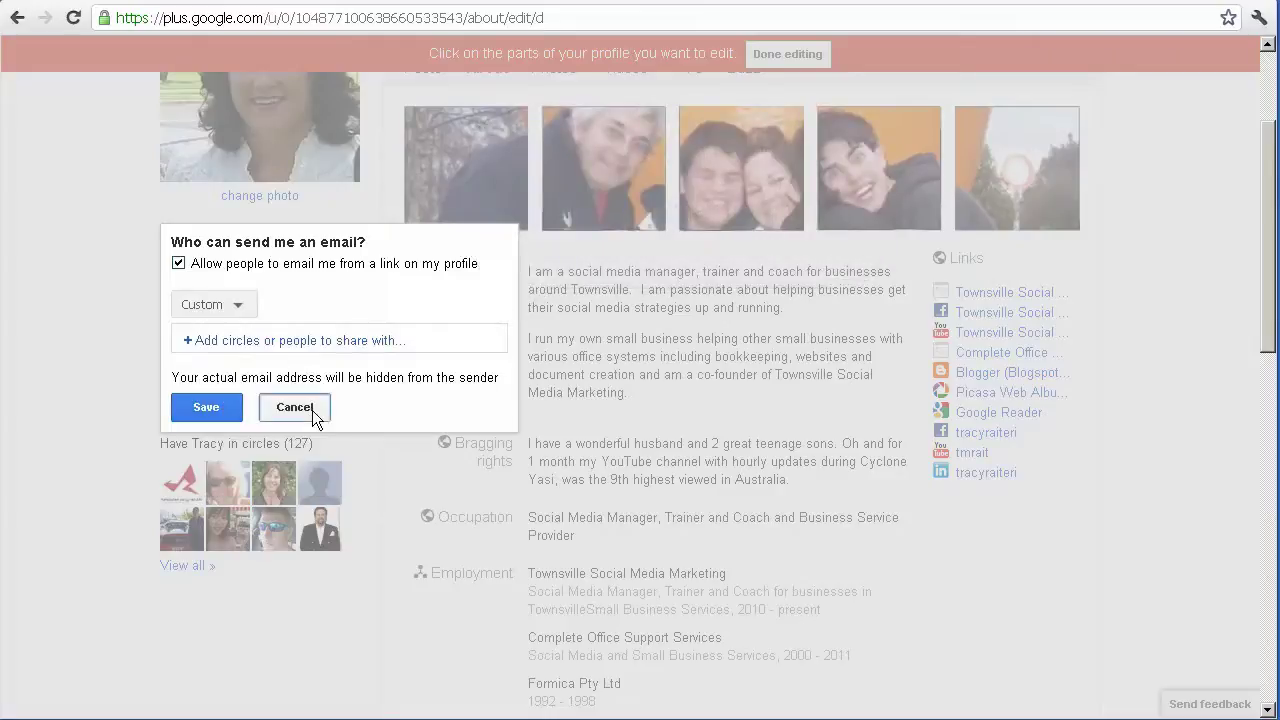
left_click(294, 407)
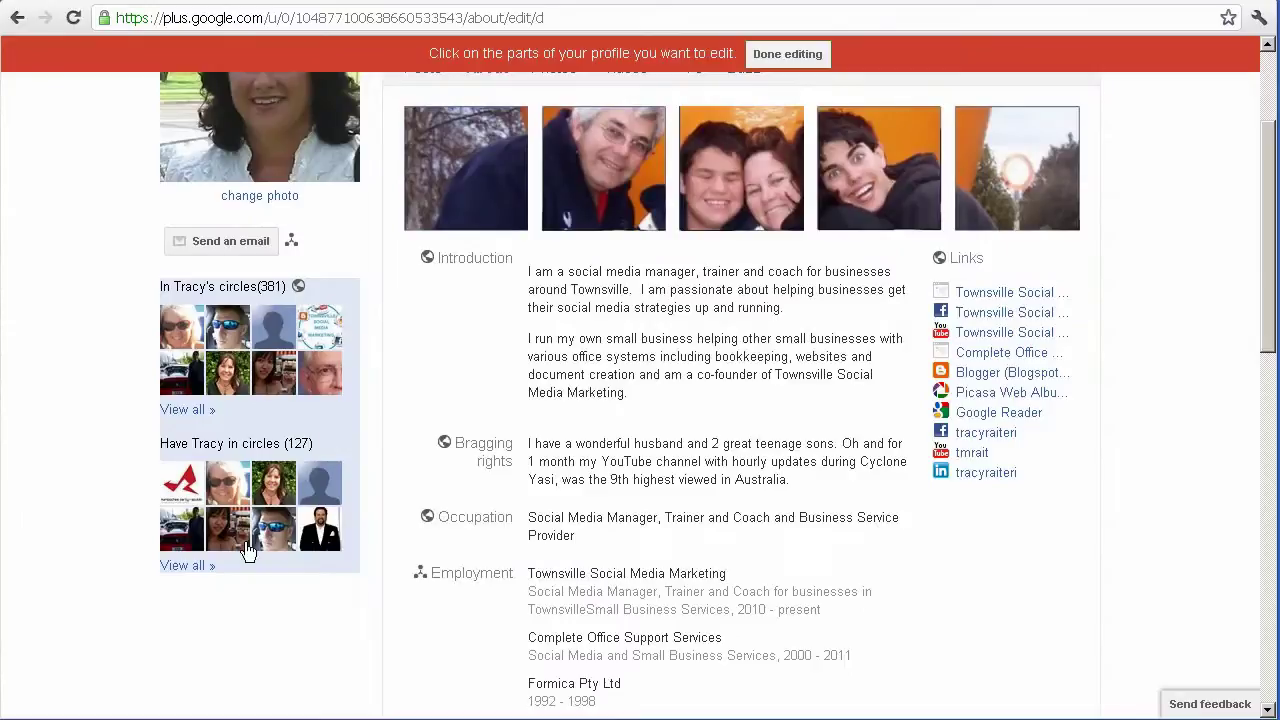
Inspect the circles-display settings, cancel, and reopen them.
left_click(347, 433)
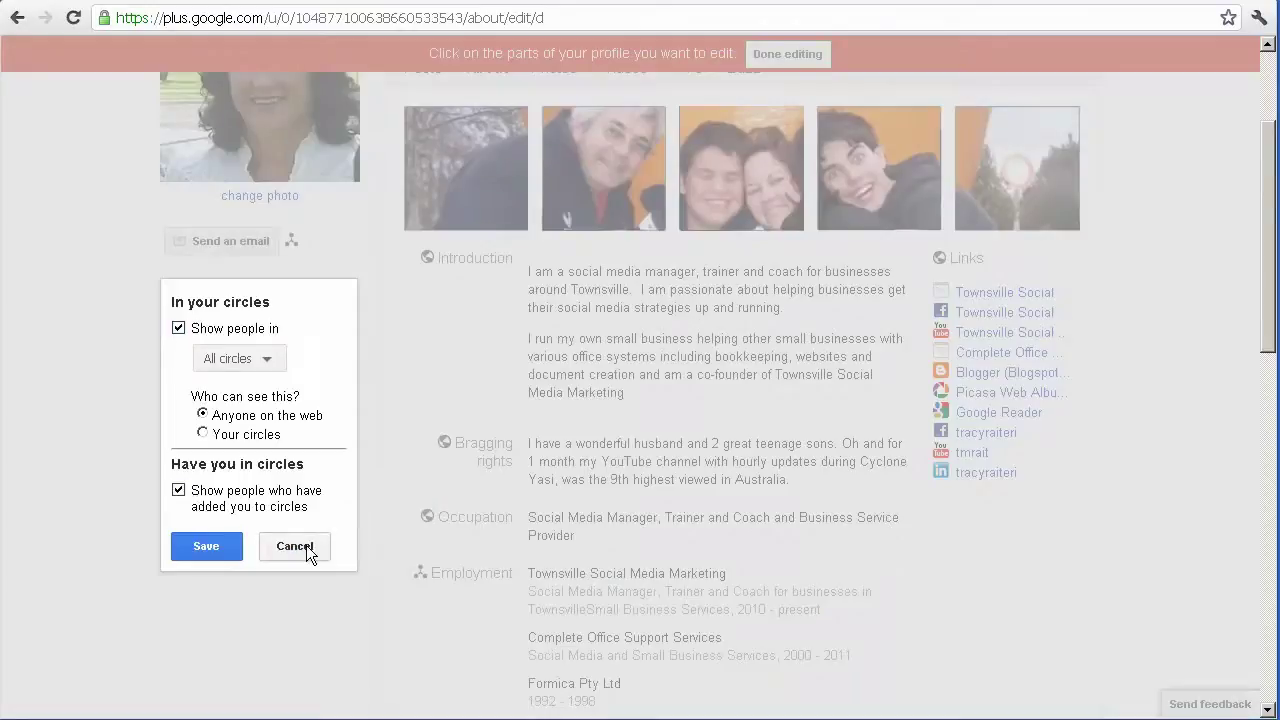
left_click(295, 547)
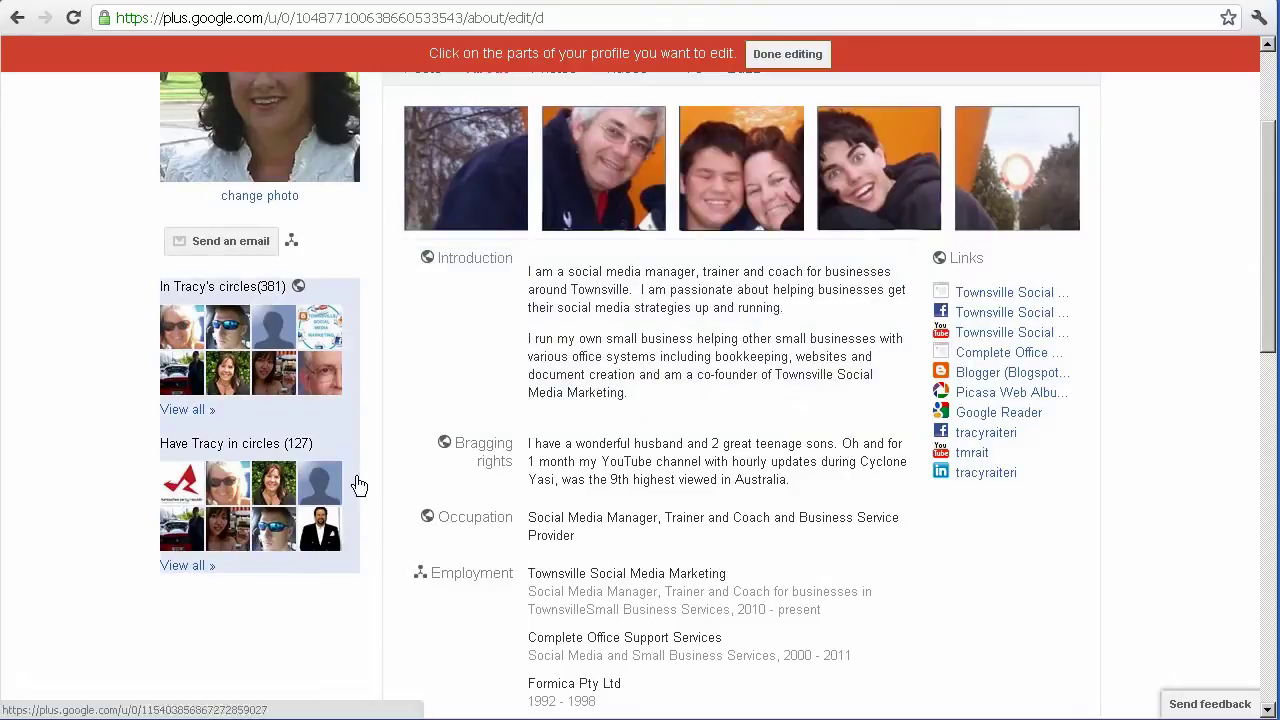
left_click(335, 421)
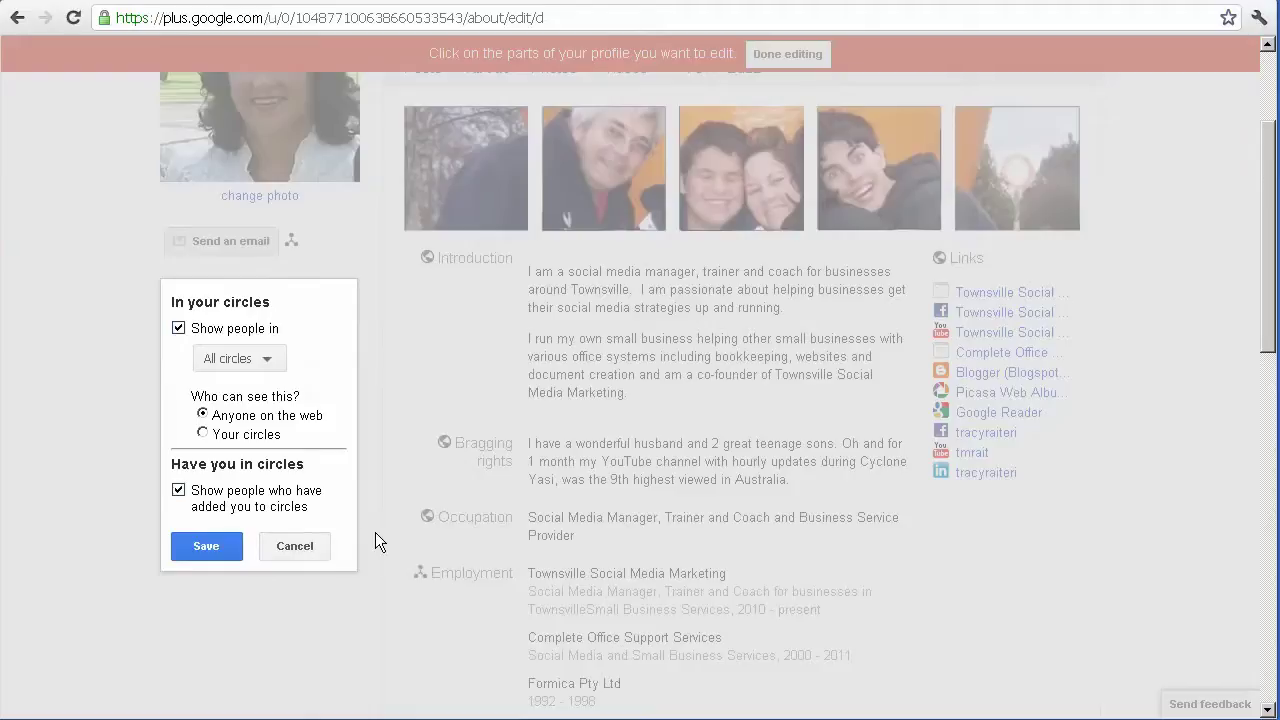
Close the circles editor and confirm the Introduction stays visible to Anyone on the web.
left_click(305, 547)
left_click(848, 406)
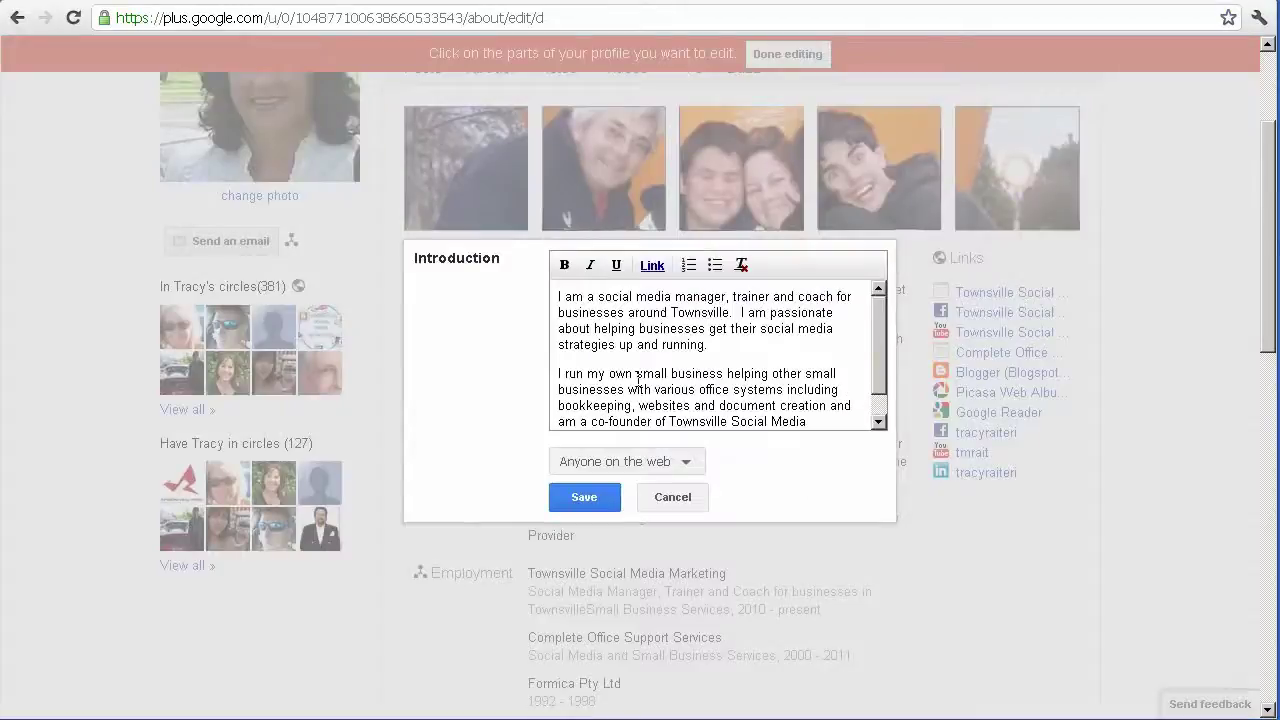
scroll(883, 340, "down", 1)
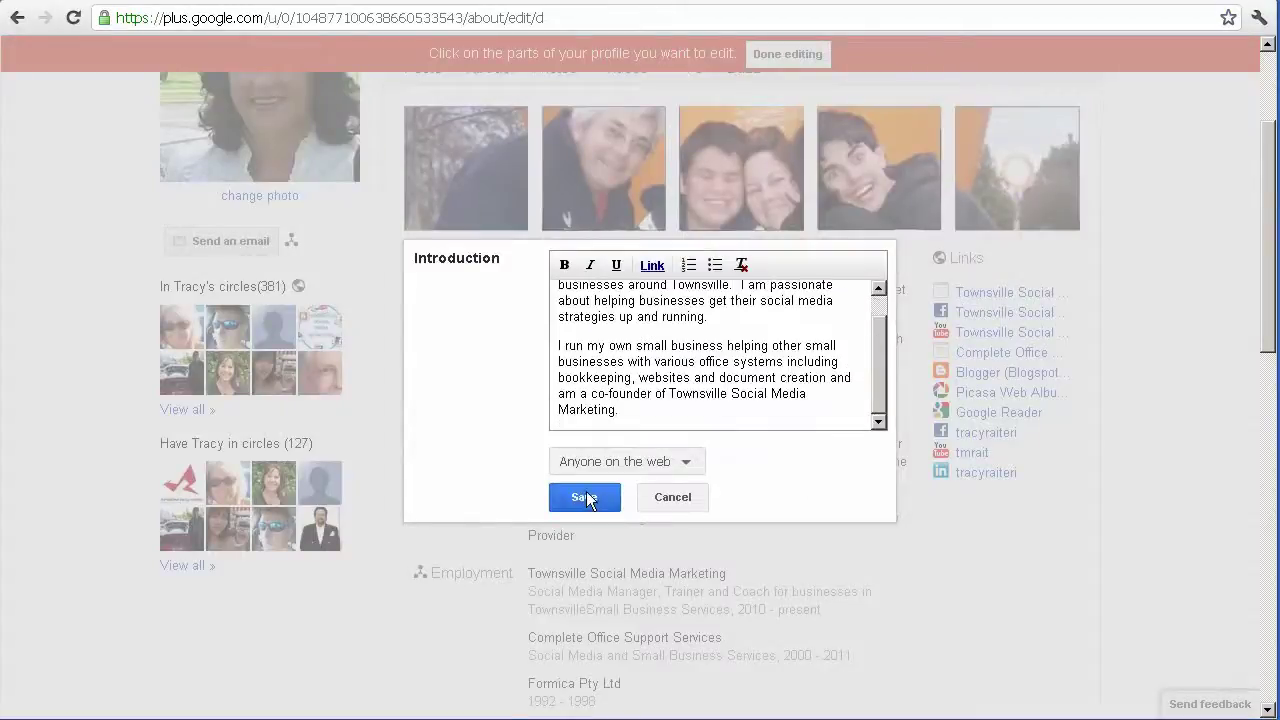
left_click(684, 466)
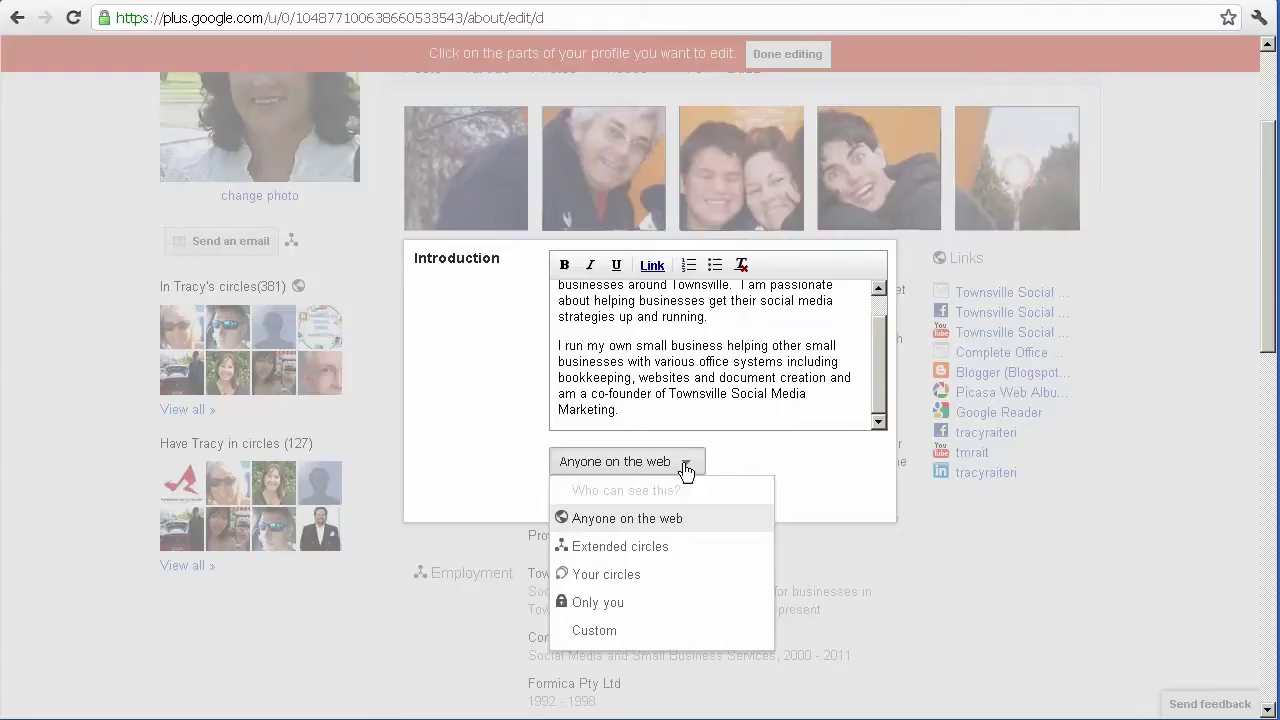
left_click(804, 469)
left_click(673, 500)
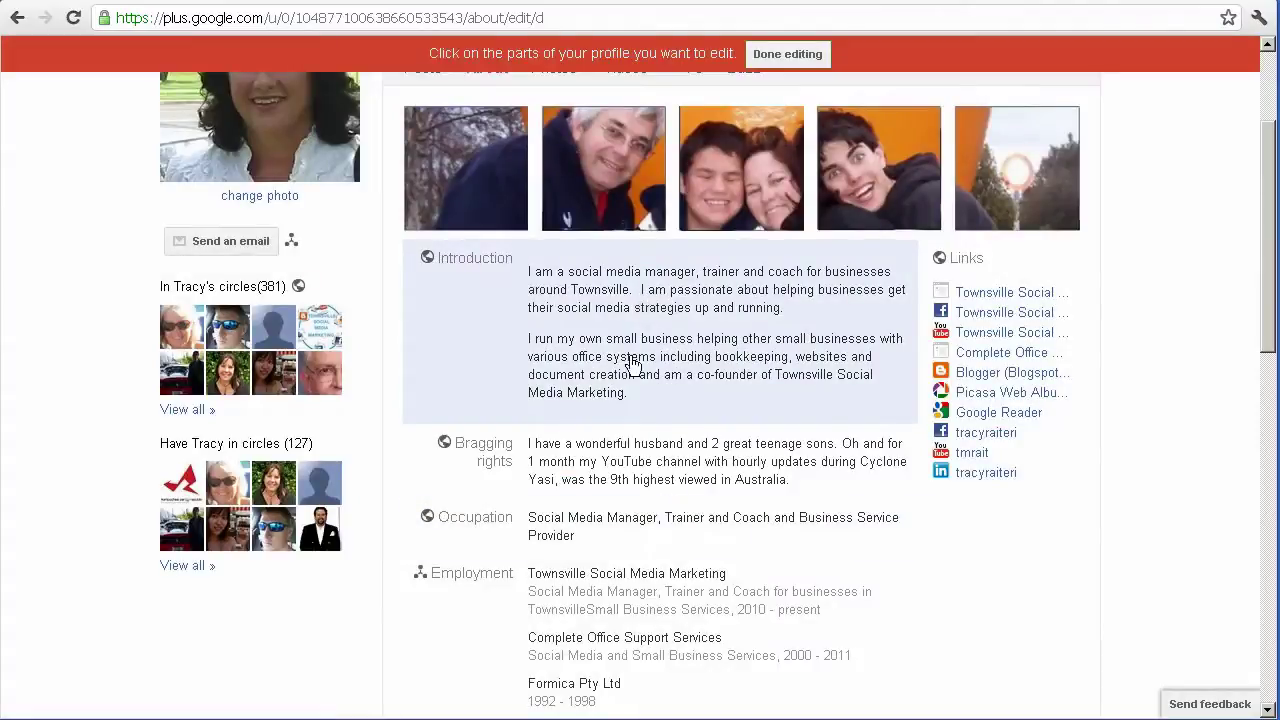
Confirm the Links stay visible to Anyone on the web, closing their editor unchanged.
scroll(825, 383, "down", 1)
scroll(829, 371, "up", 1)
scroll(765, 340, "down", 1)
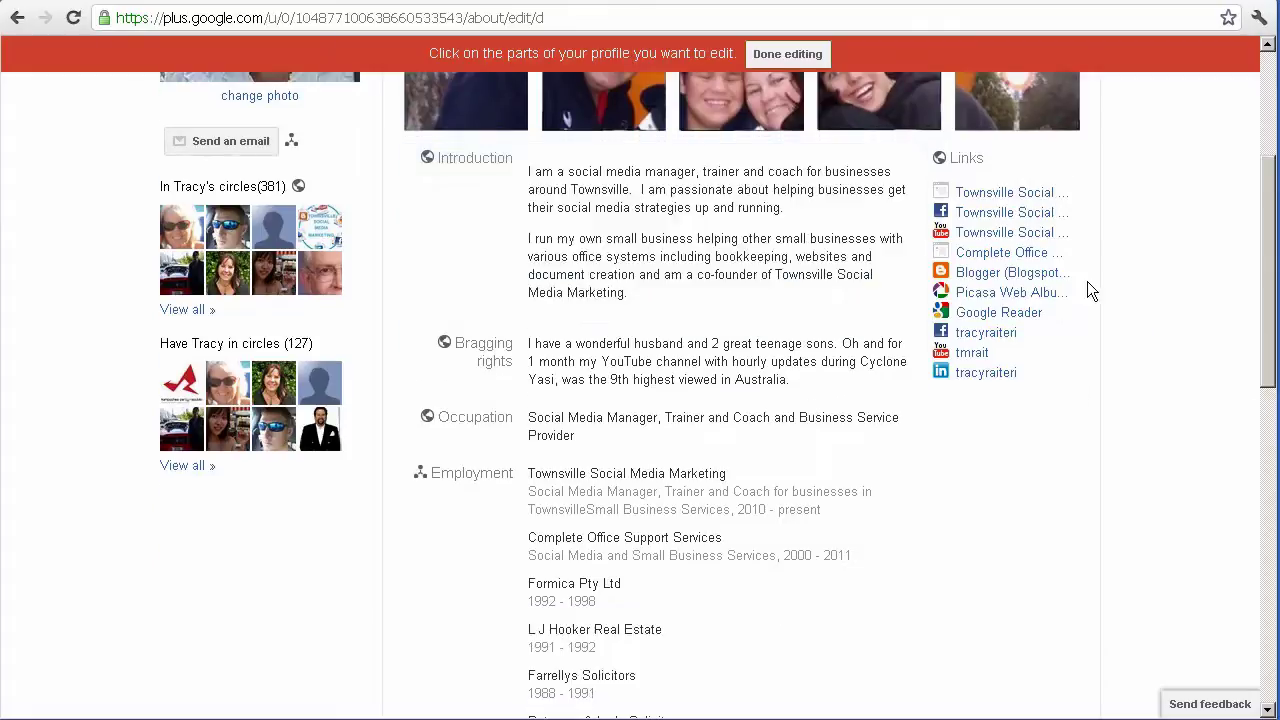
left_click(1052, 366)
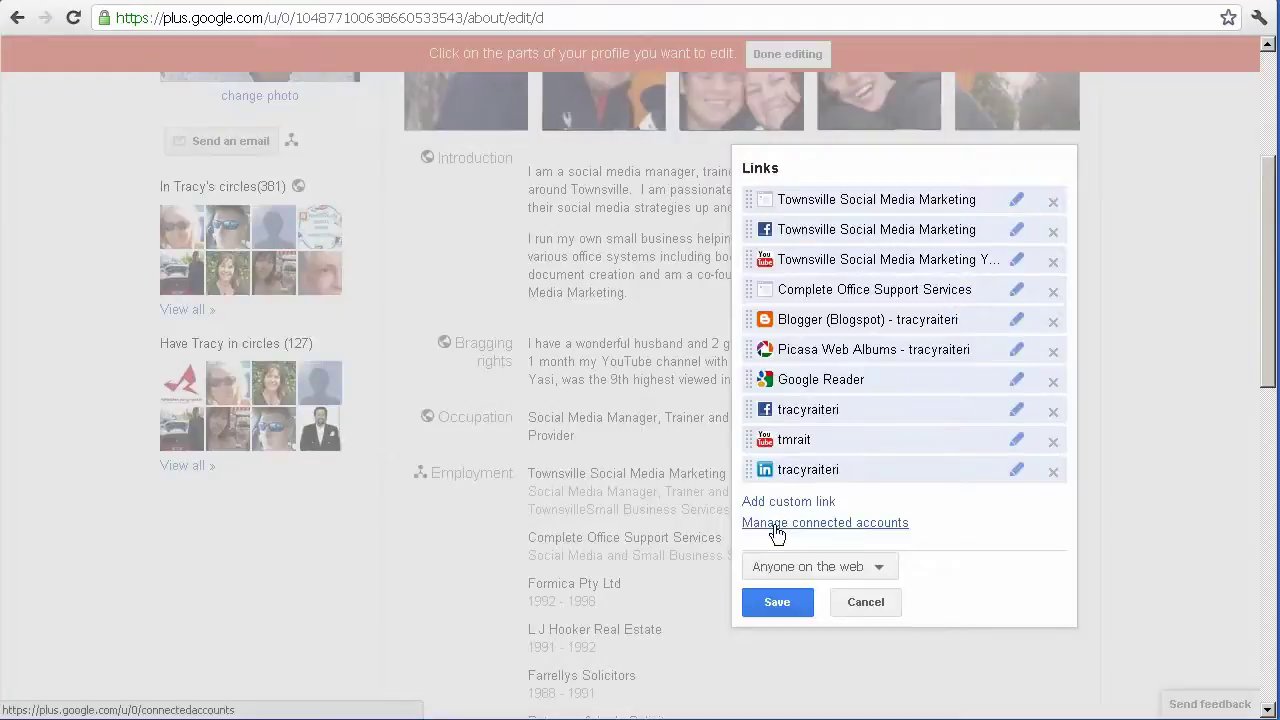
left_click(882, 568)
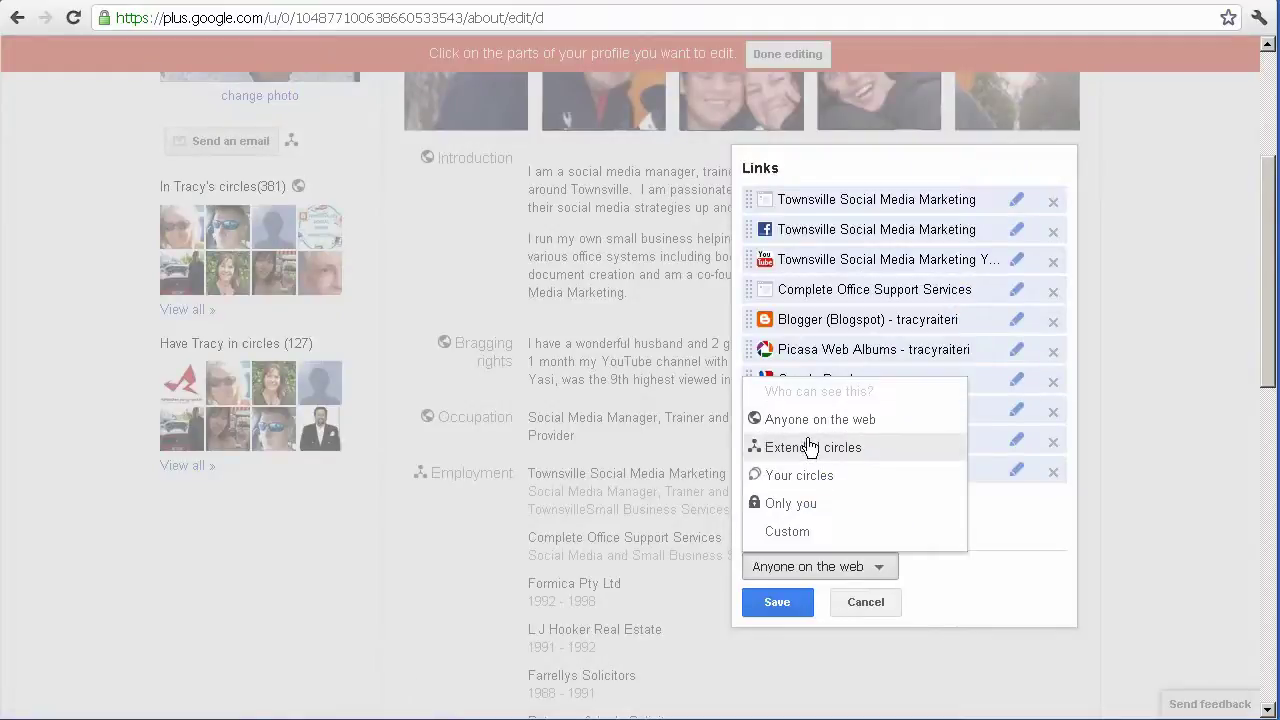
left_click(1002, 581)
left_click(897, 603)
Check the profile's search visibility setting and close it without changes.
scroll(1070, 565, "down", 6)
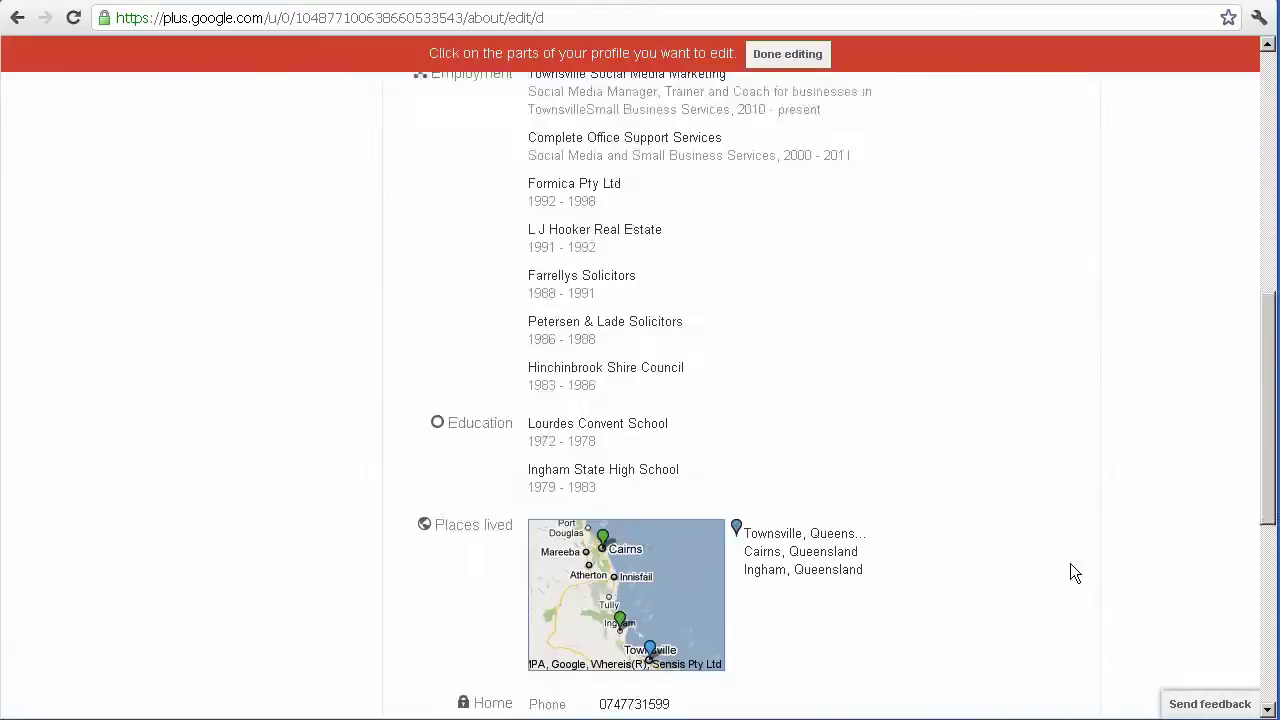
scroll(1068, 573, "down", 3)
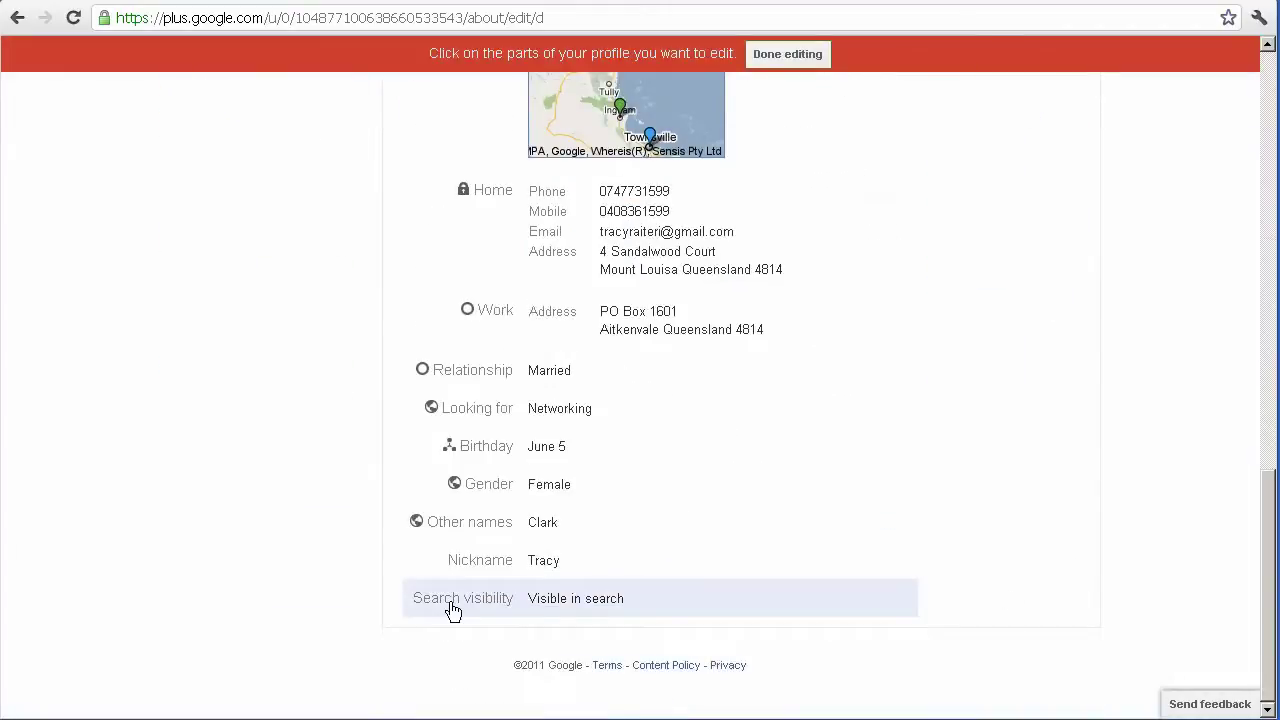
left_click(716, 608)
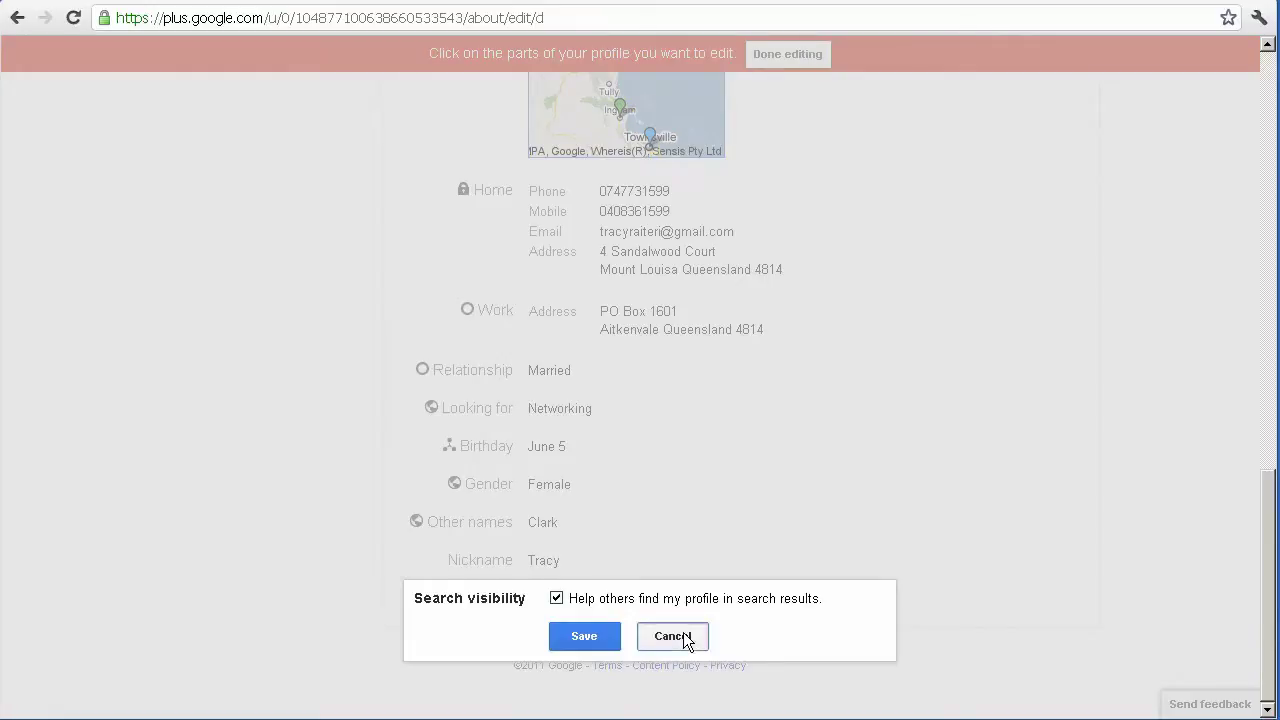
left_click(684, 638)
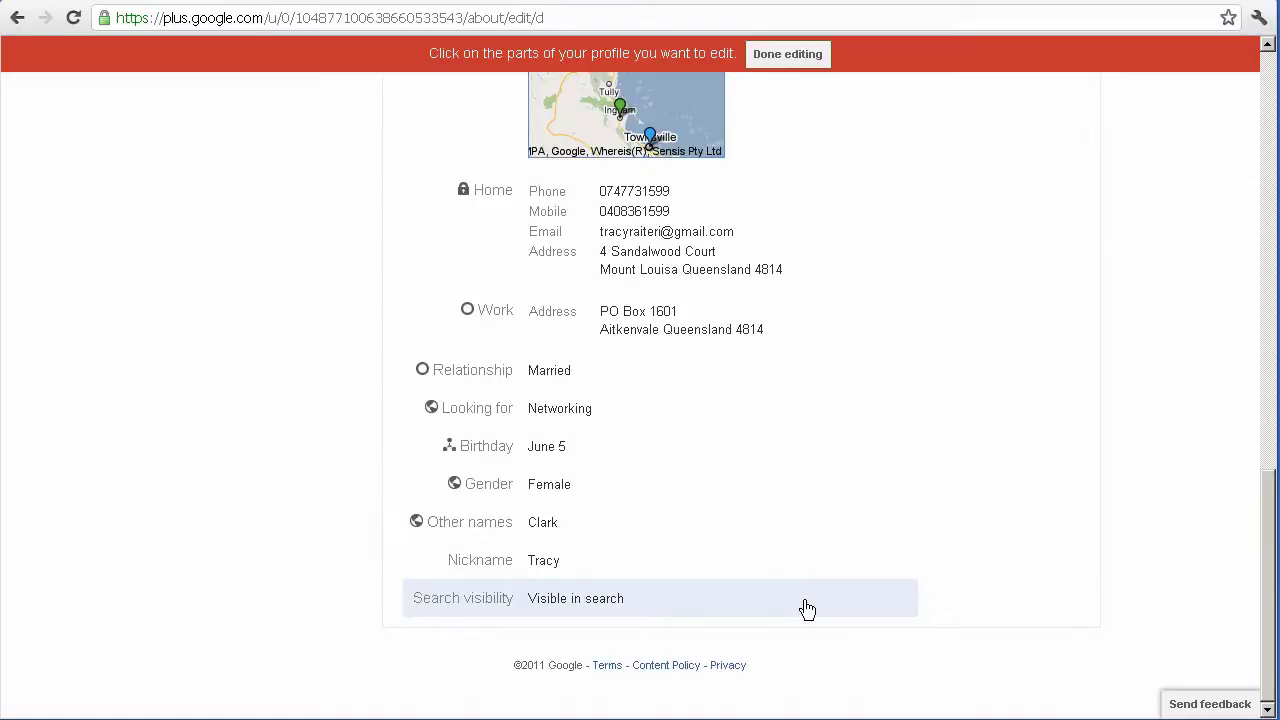
scroll(807, 609, "up", 1)
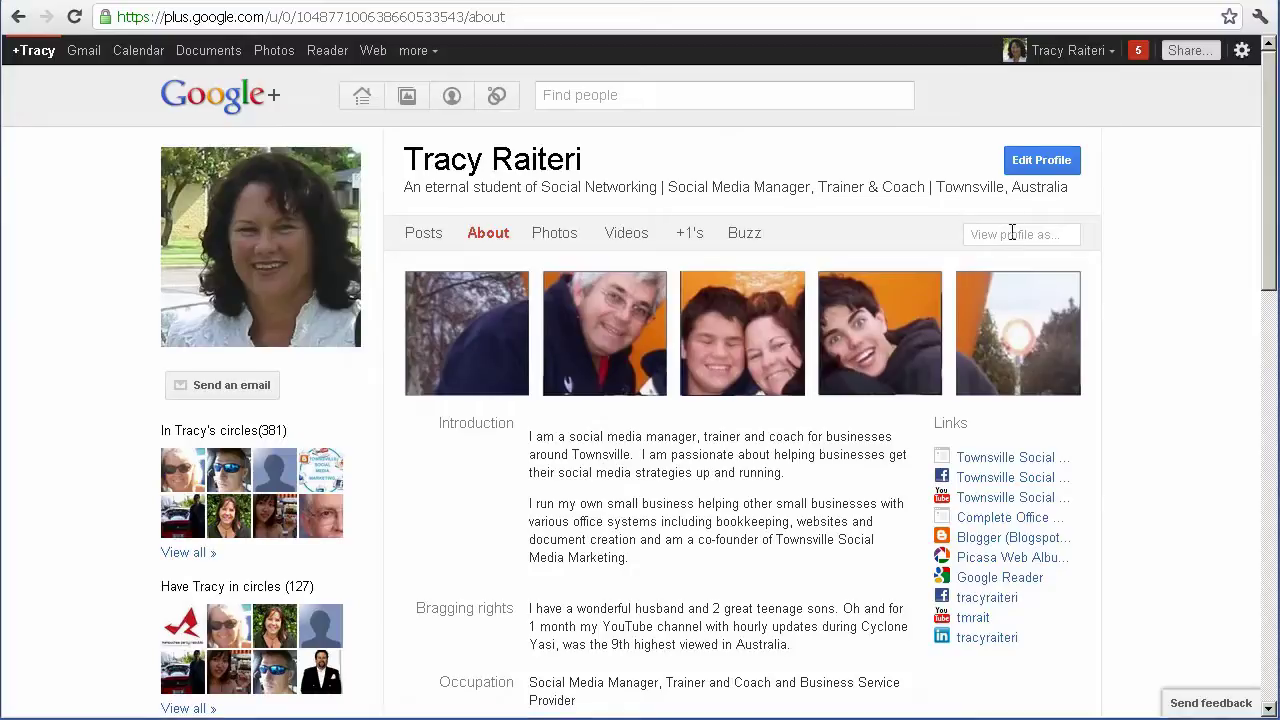
left_click(984, 236)
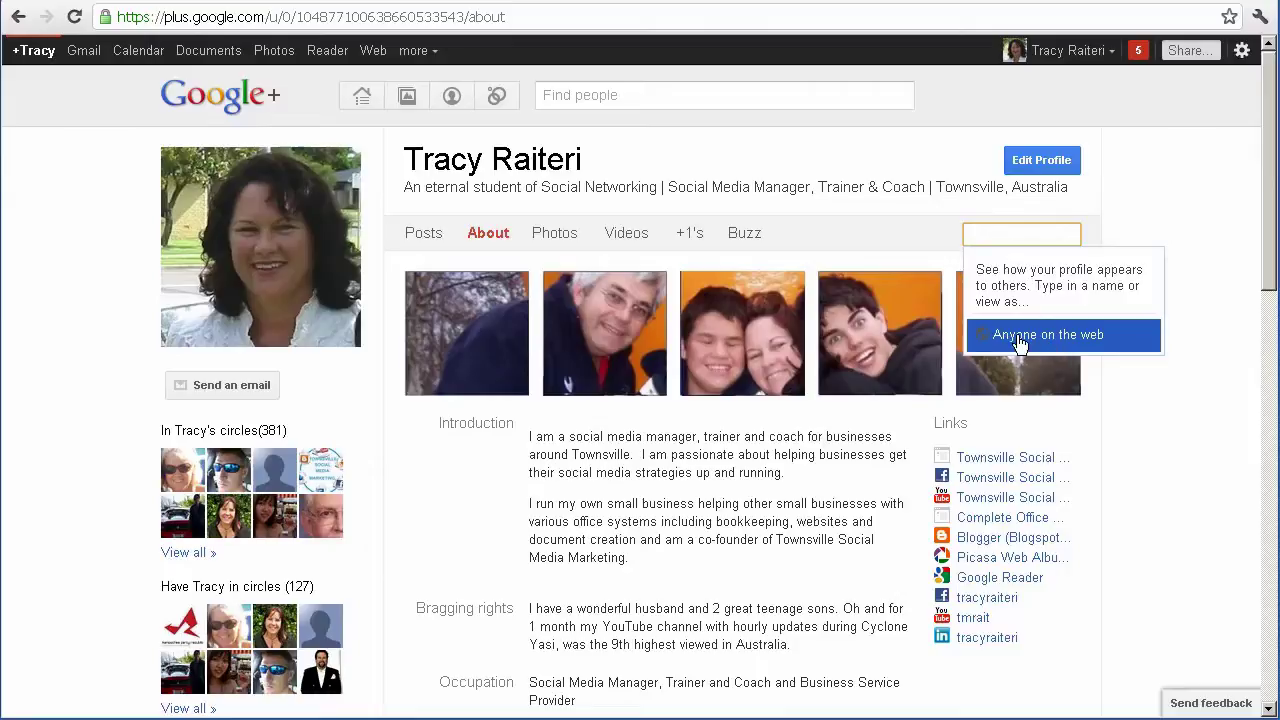
left_click(1073, 345)
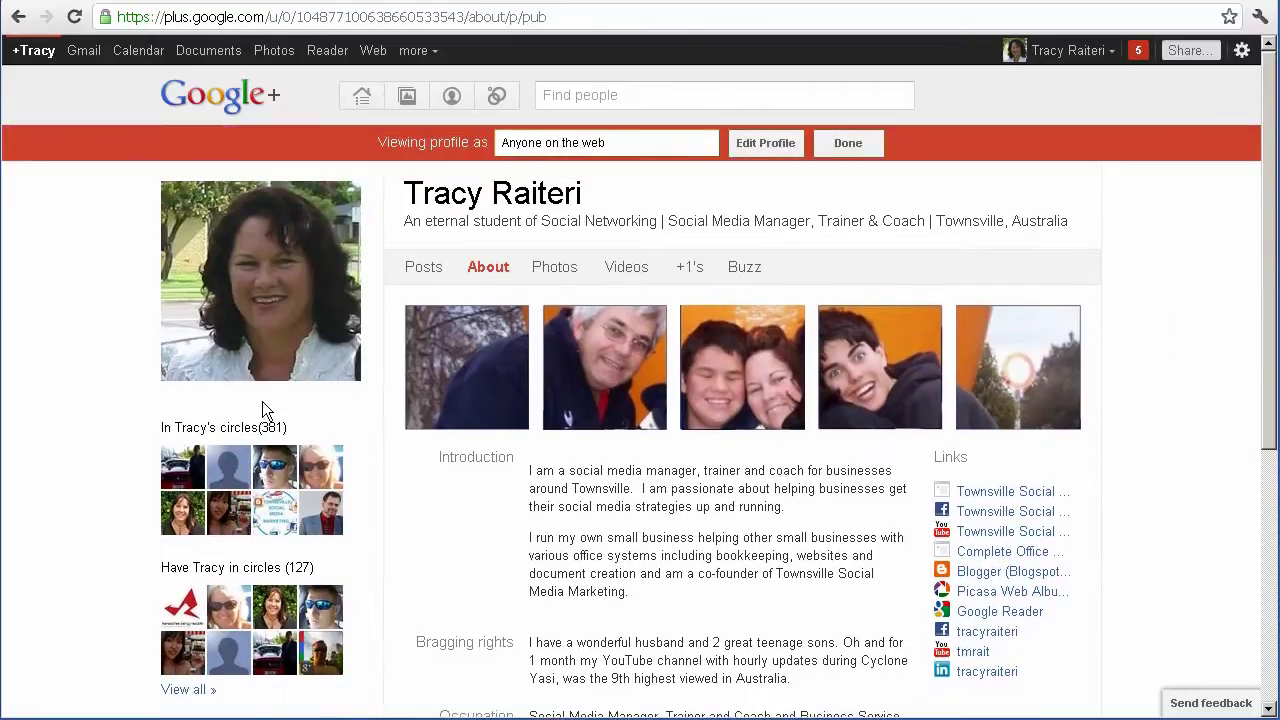
scroll(639, 421, "down", 5)
scroll(639, 421, "up", 5)
left_click(621, 142)
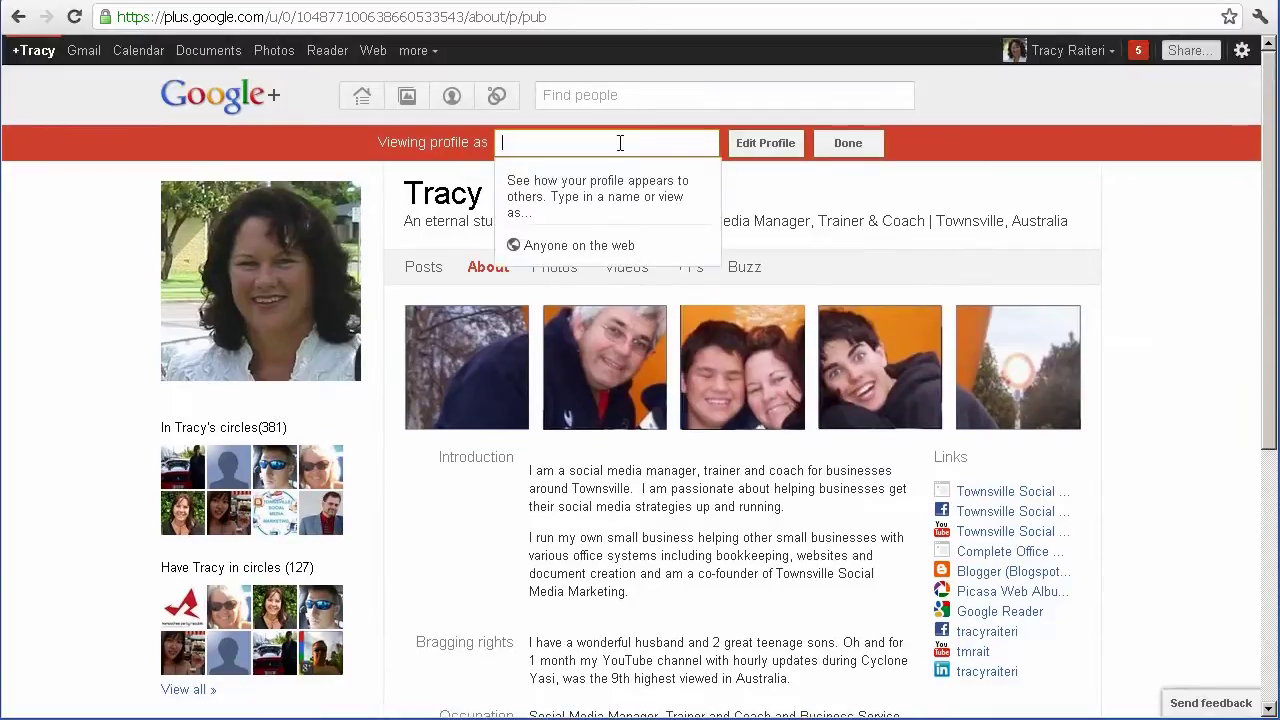
type("trebv")
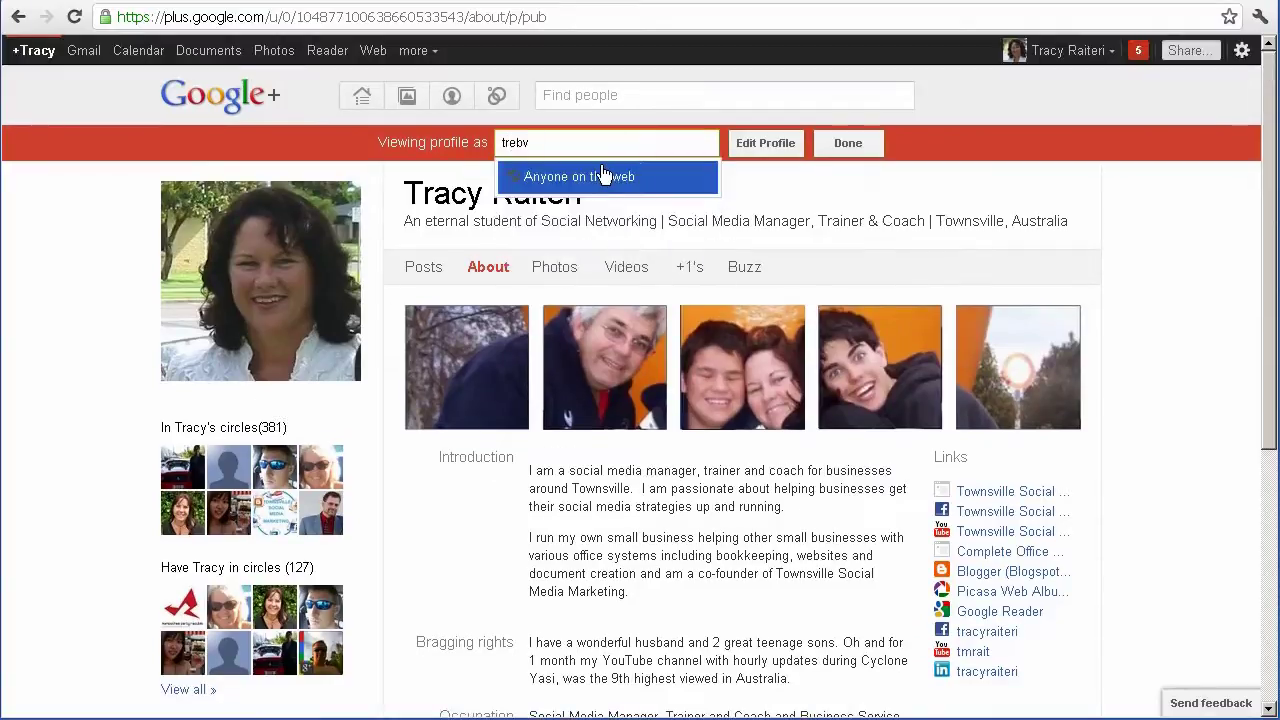
key("BackSpace")
key("BackSpace")
type("v")
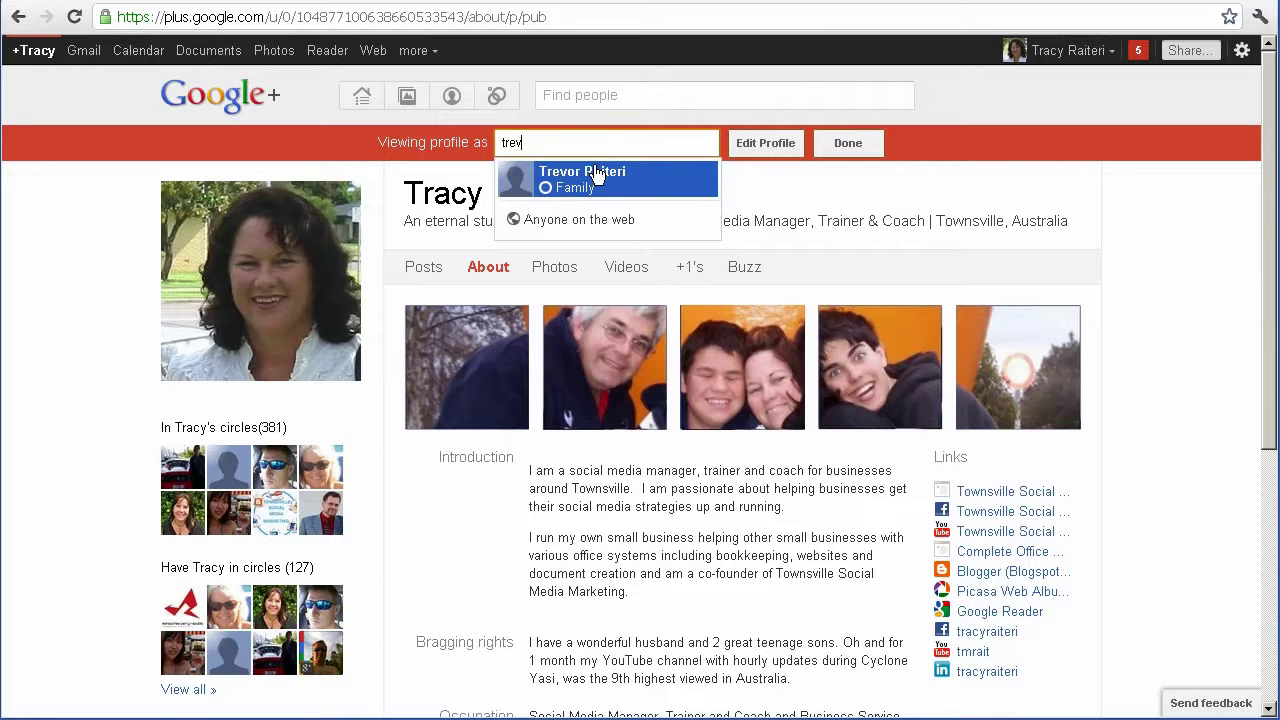
left_click(597, 172)
scroll(707, 430, "down", 8)
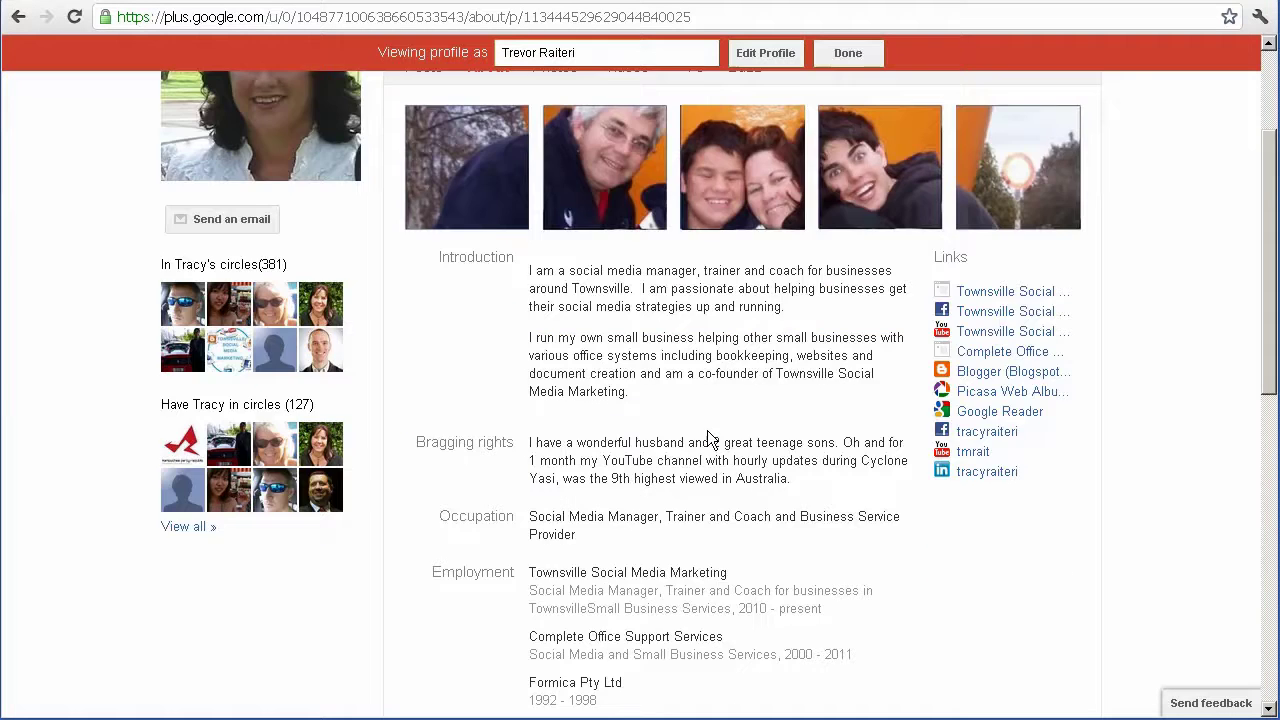
scroll(797, 430, "down", 3)
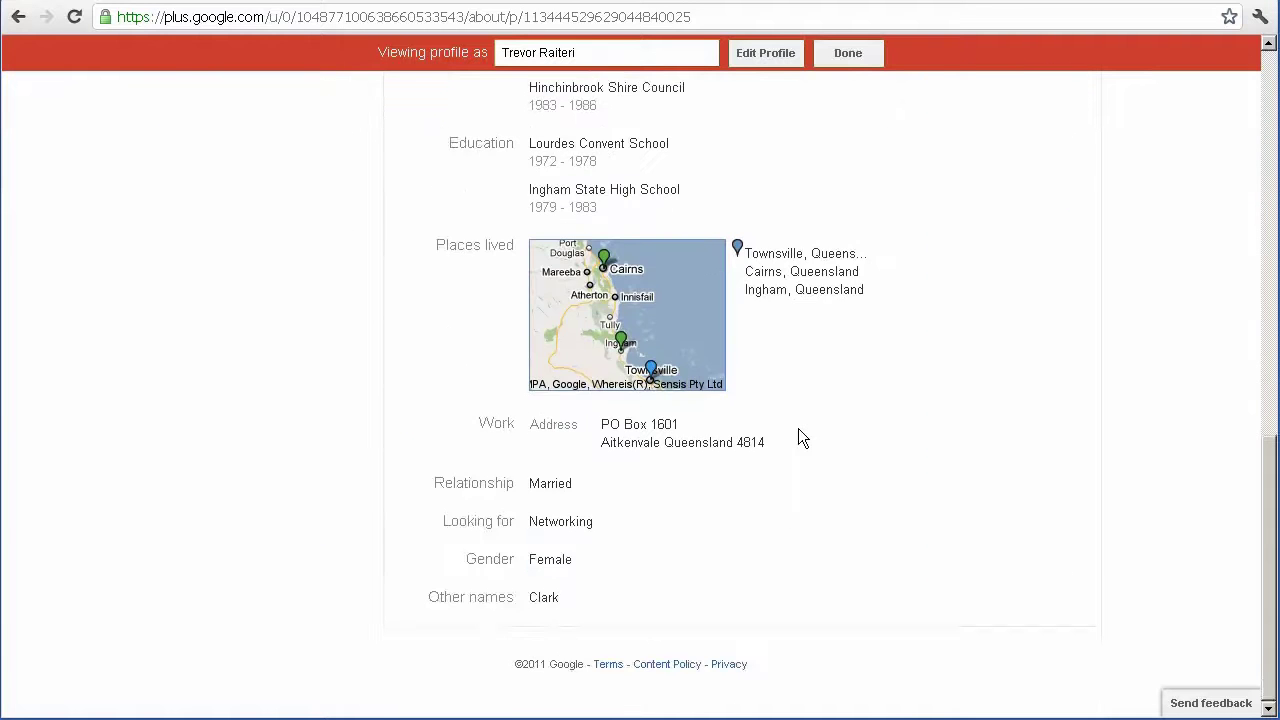
scroll(800, 437, "up", 12)
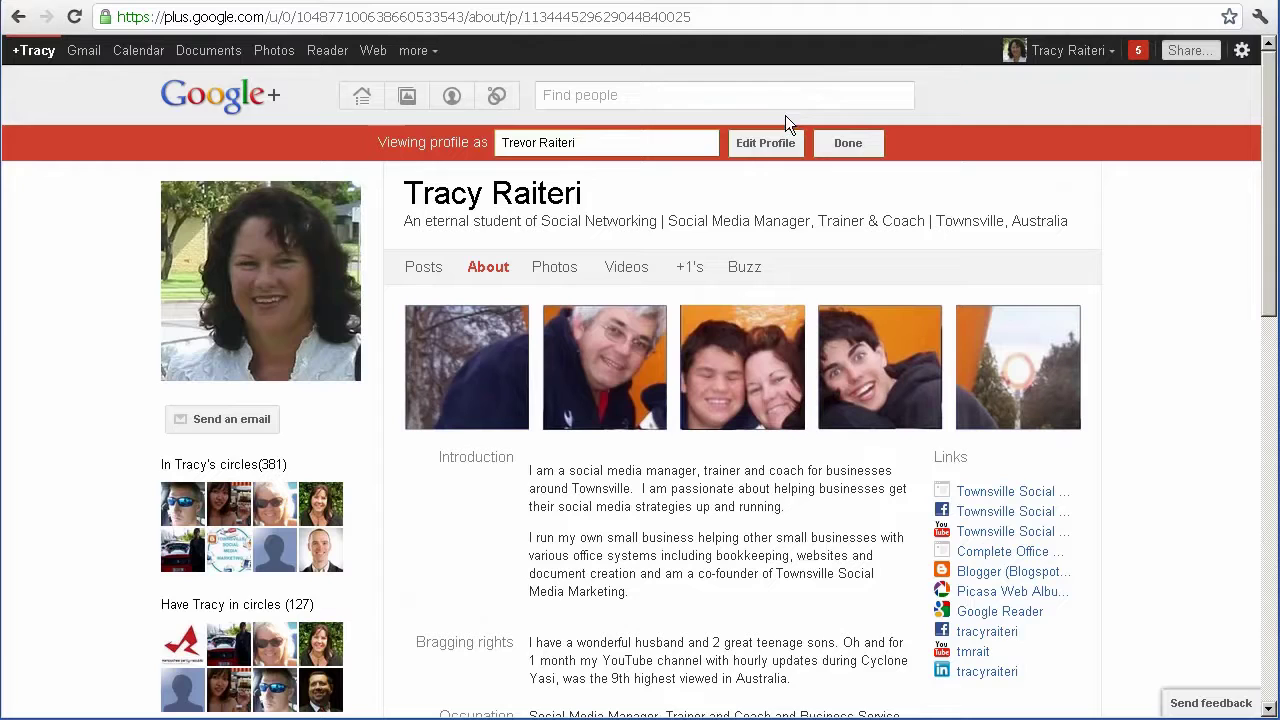
left_click(849, 142)
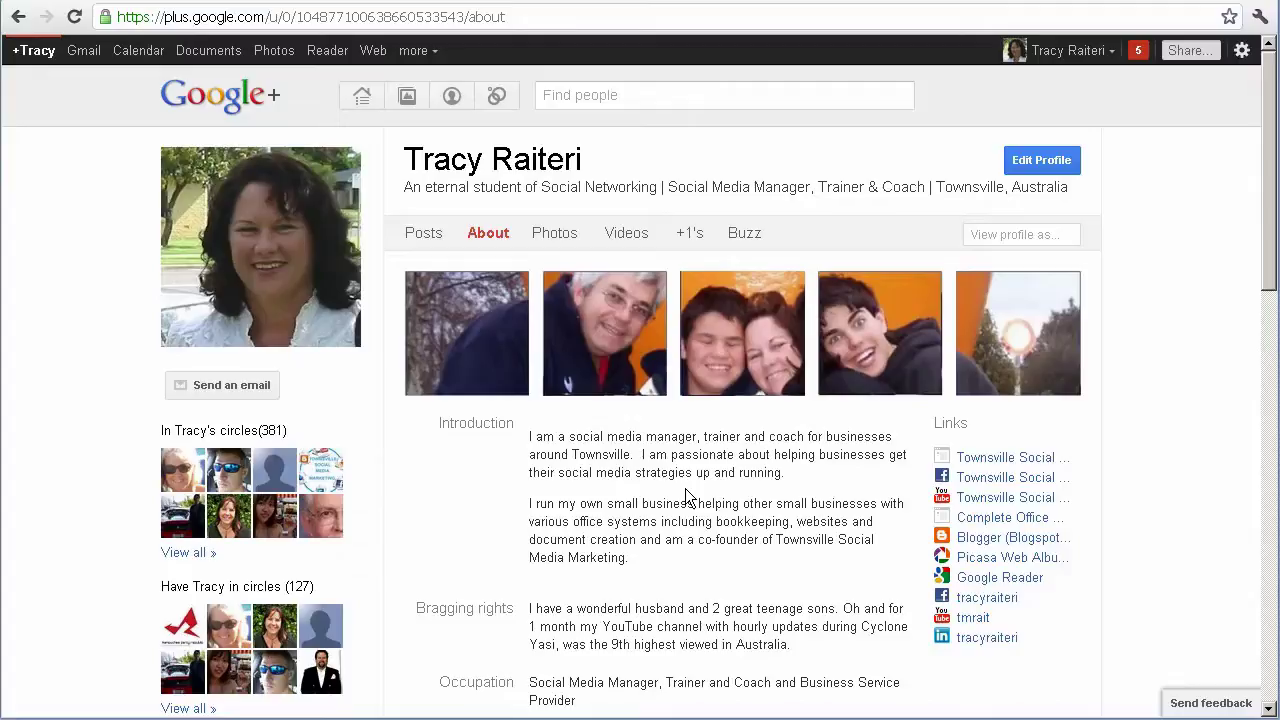
Open Circles, browse People who've added you, then view the Find and invite suggestions.
left_click(498, 95)
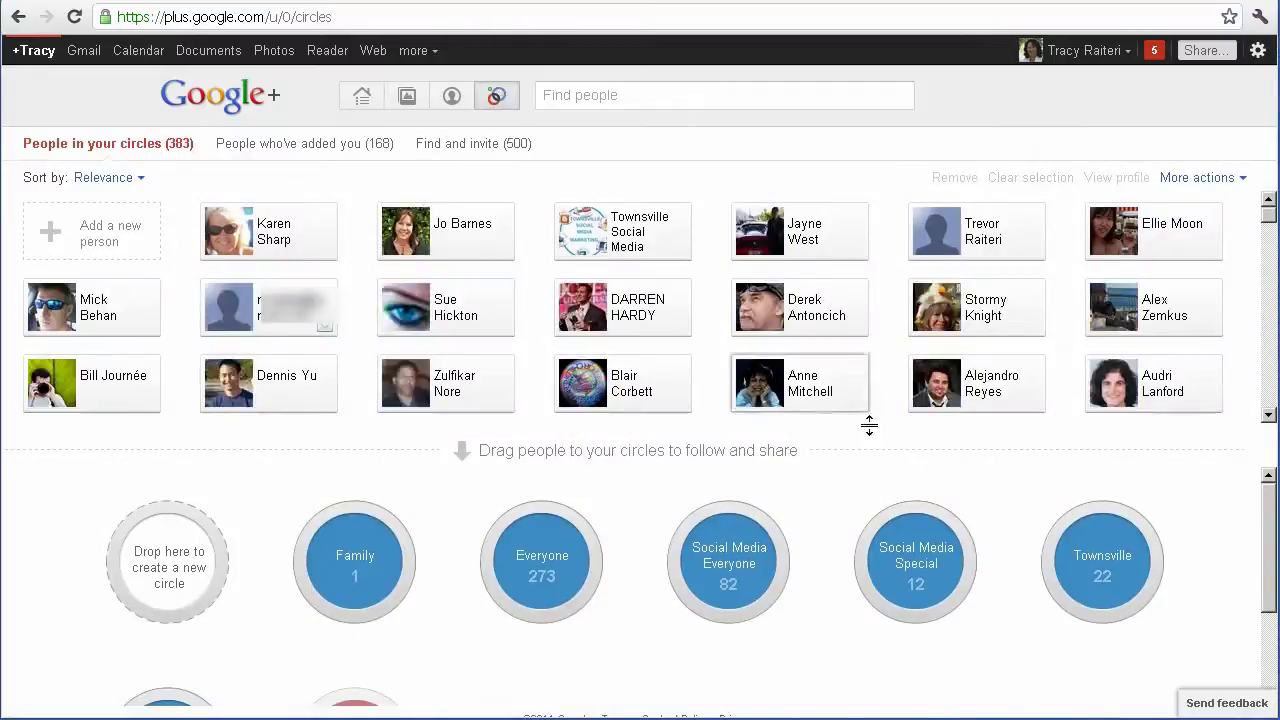
left_click_drag(1274, 530, 1270, 481)
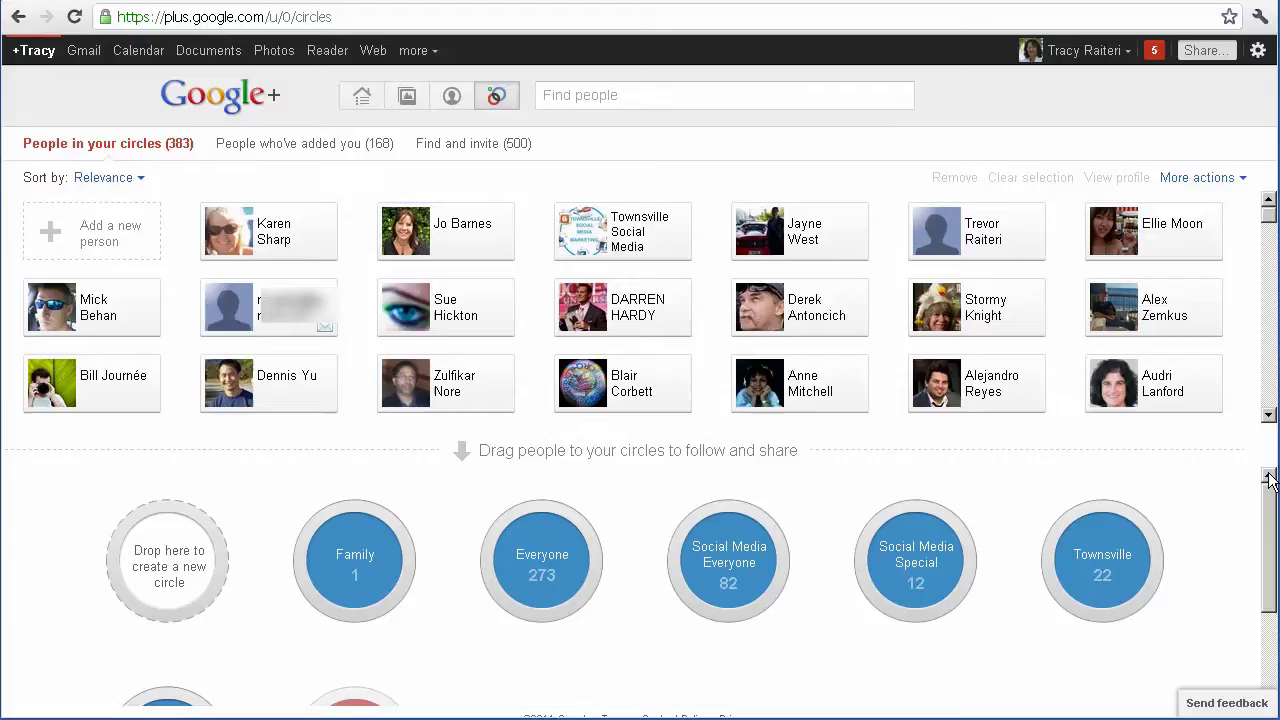
mouse_move(1271, 507)
left_mouse_down()
mouse_move(1274, 593)
mouse_move(1274, 512)
left_mouse_up()
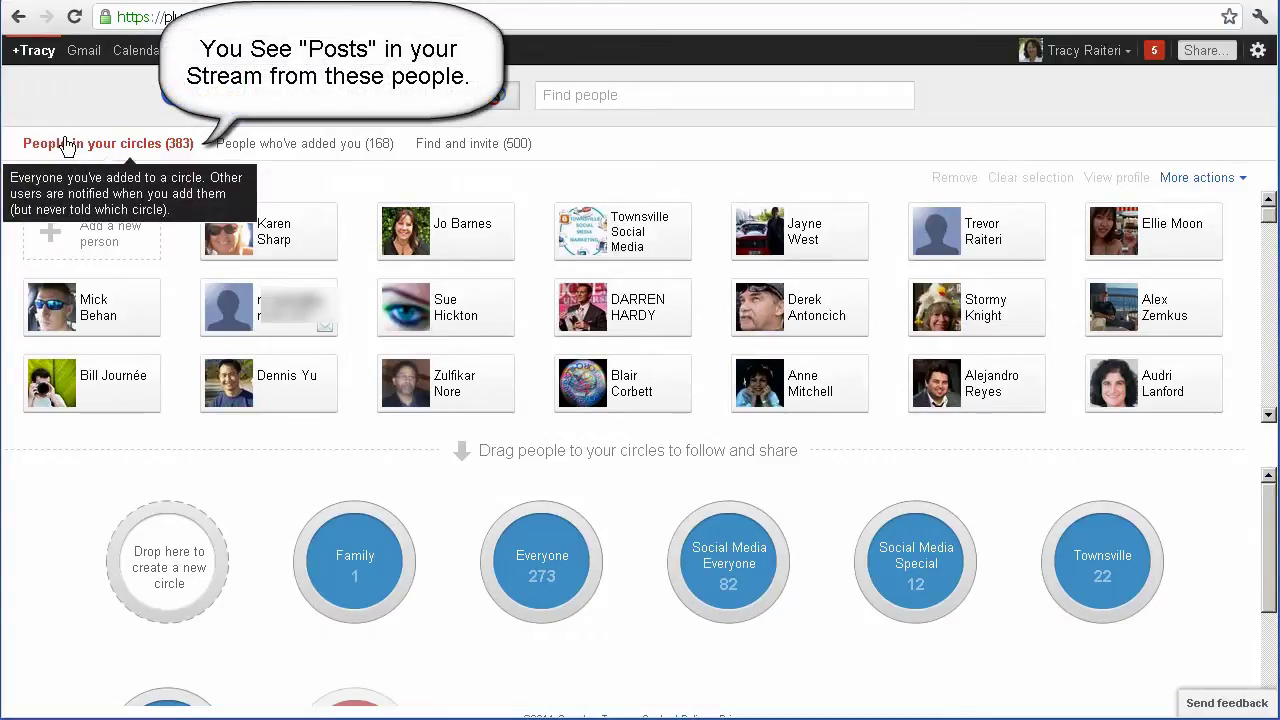
left_click(243, 142)
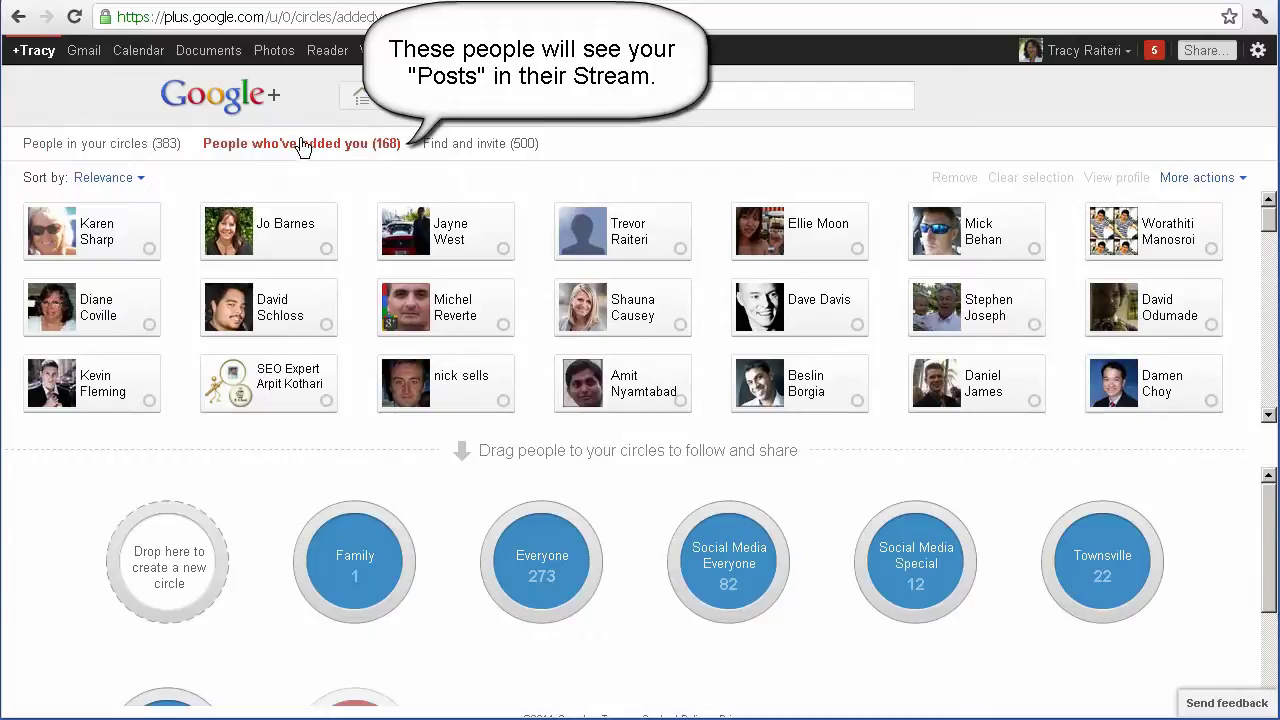
left_click(476, 151)
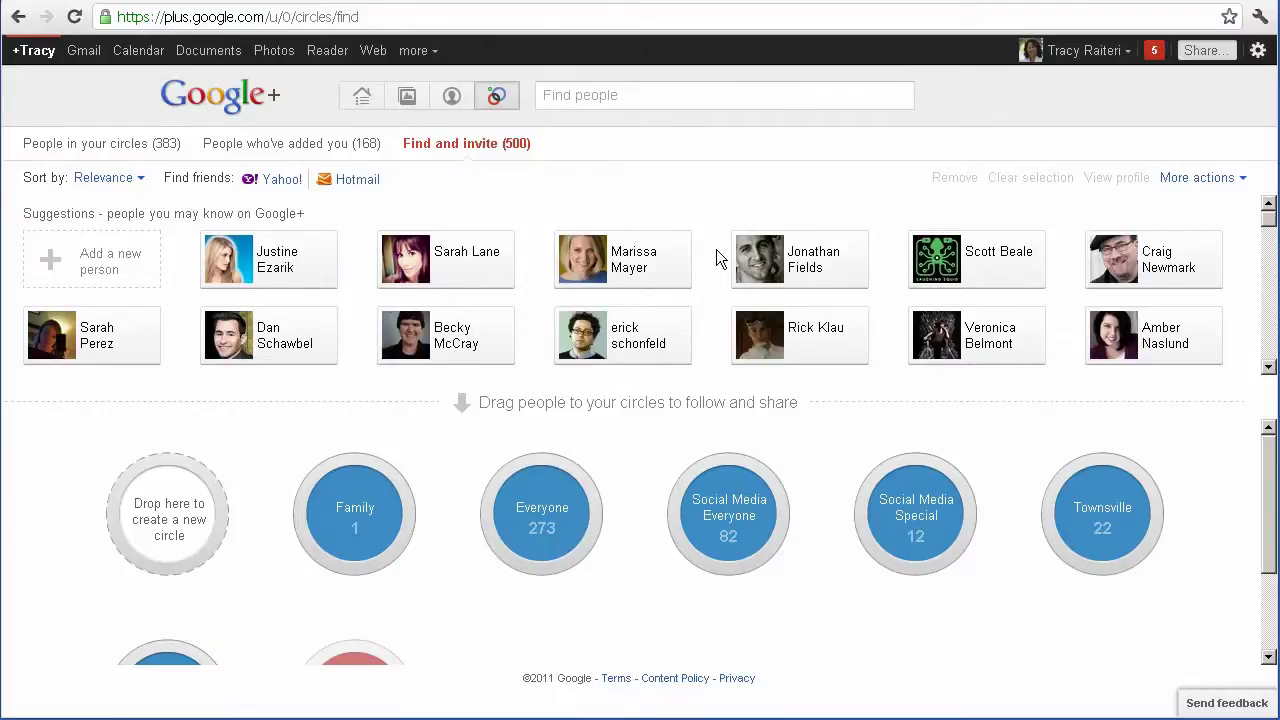
scroll(716, 249, "down", 10)
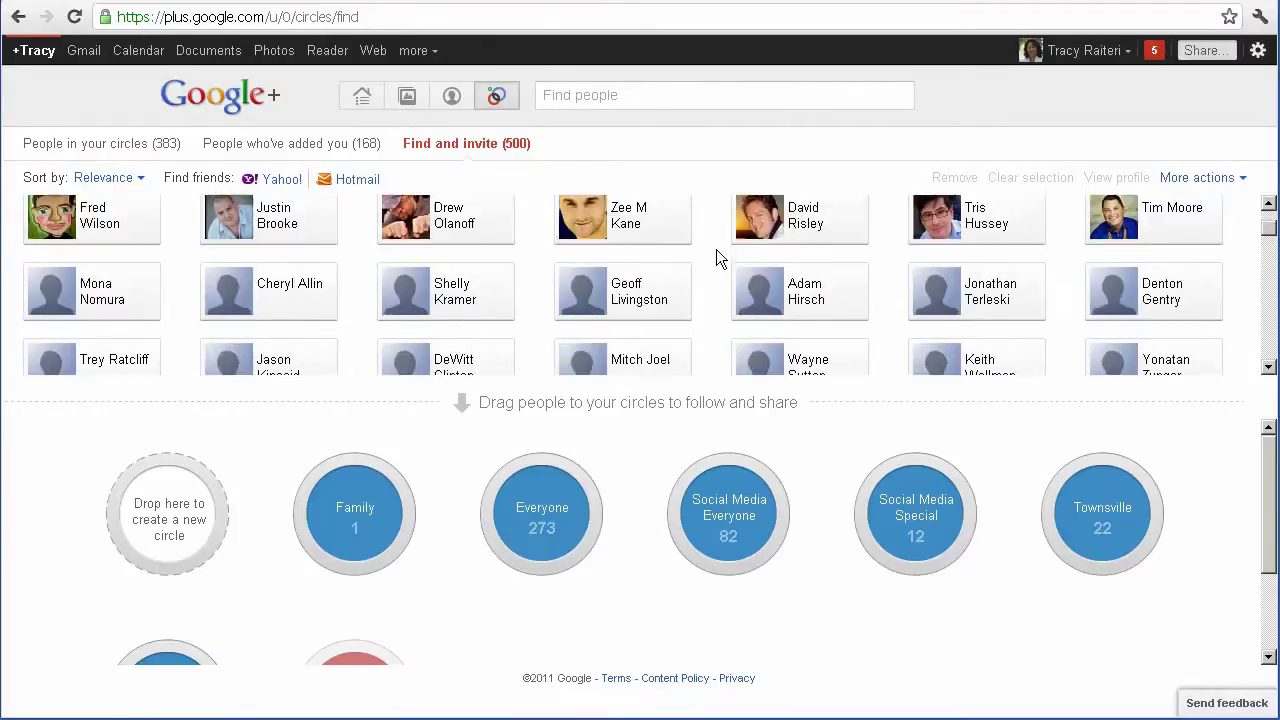
scroll(1249, 280, "up", 10)
scroll(238, 558, "down", 3)
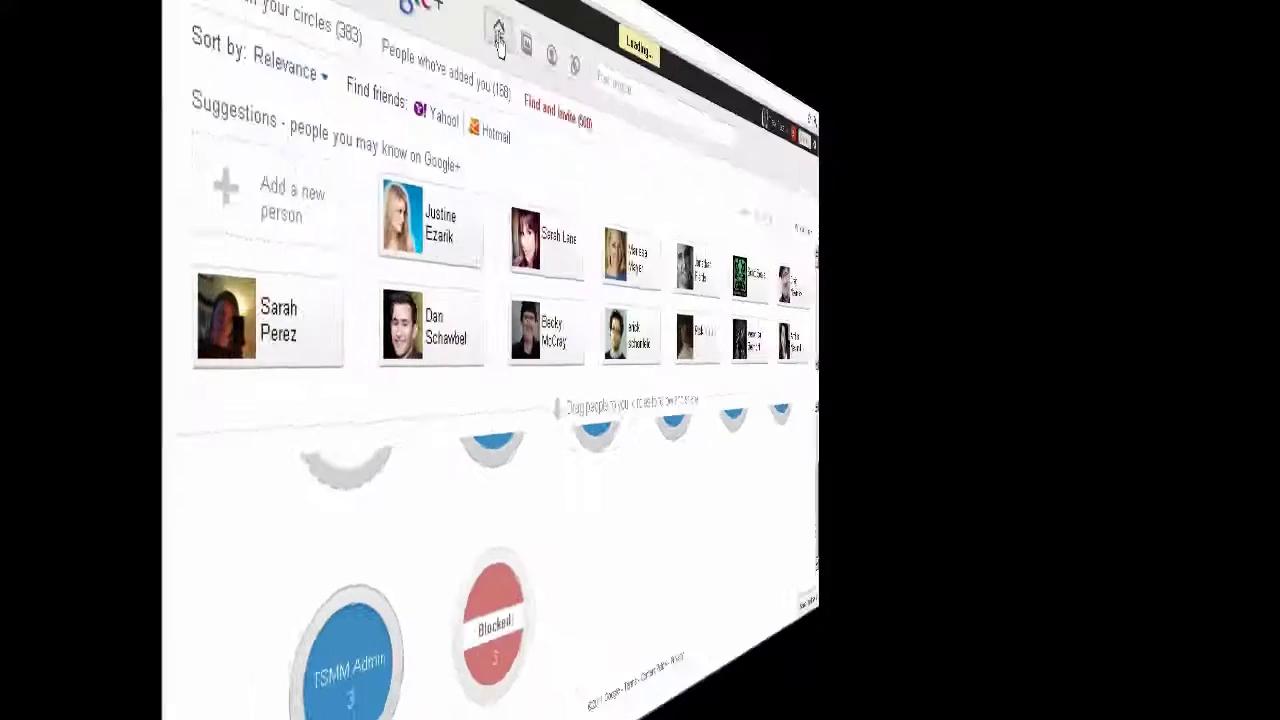
Return to the Stream and type 'hello' into a new post.
left_click(406, 117)
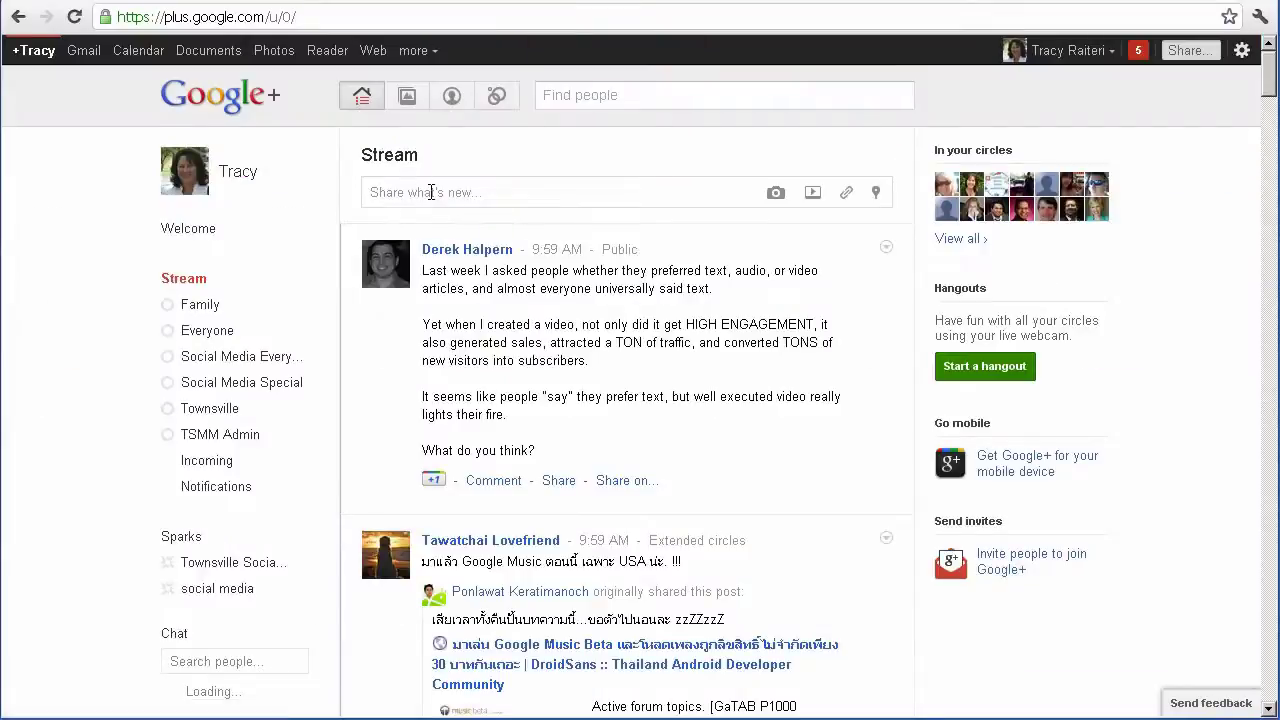
left_click(428, 192)
type("hello")
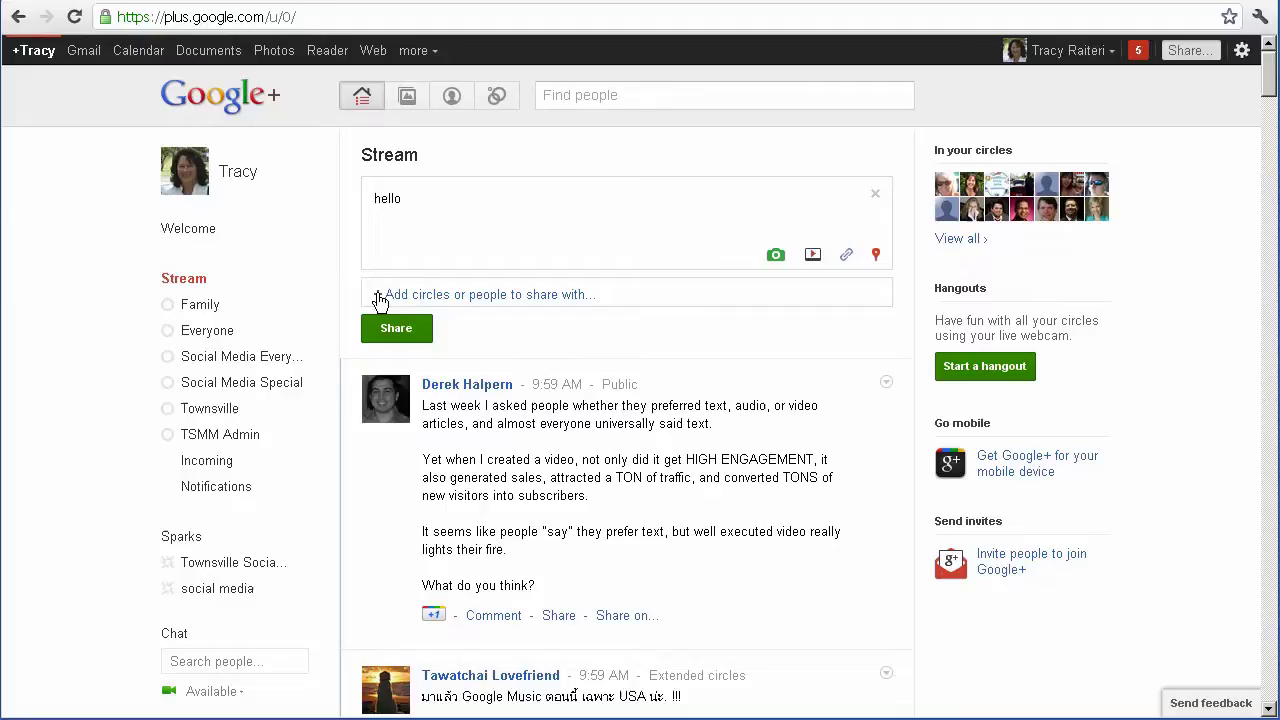
Share the 'hello' post with only the Family circle.
left_click(415, 298)
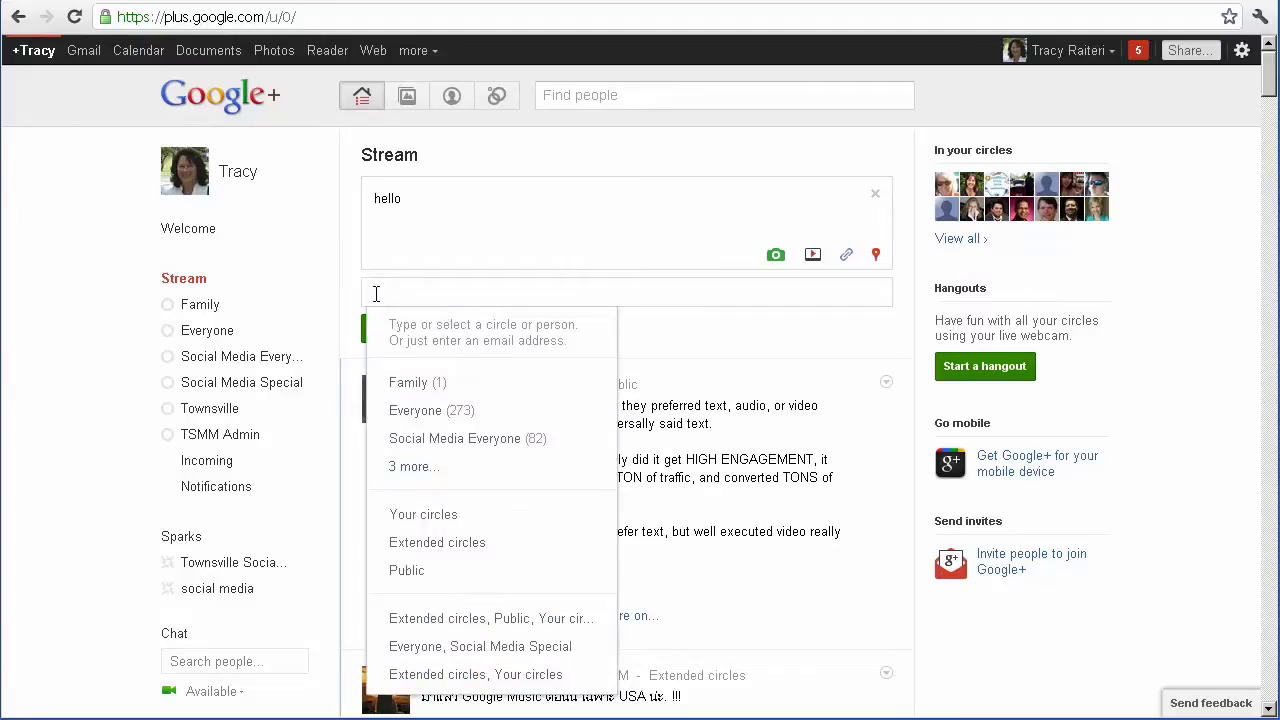
left_click(413, 466)
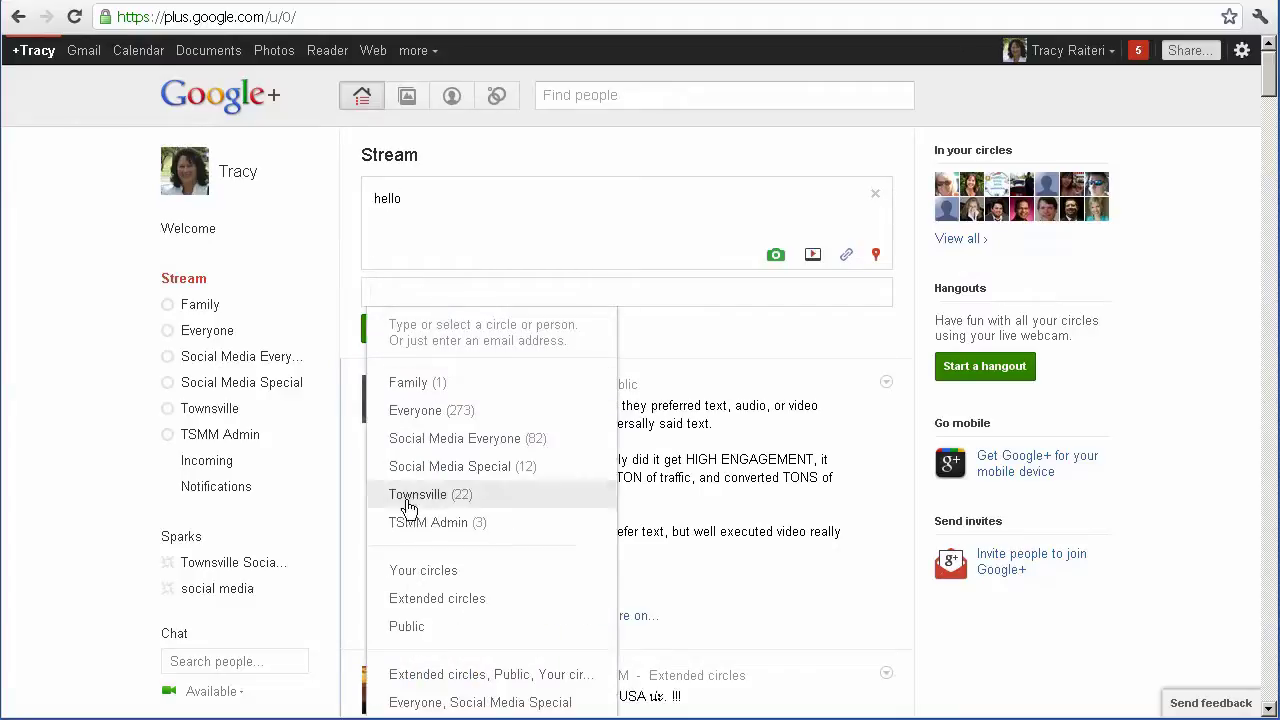
scroll(432, 535, "down", 2)
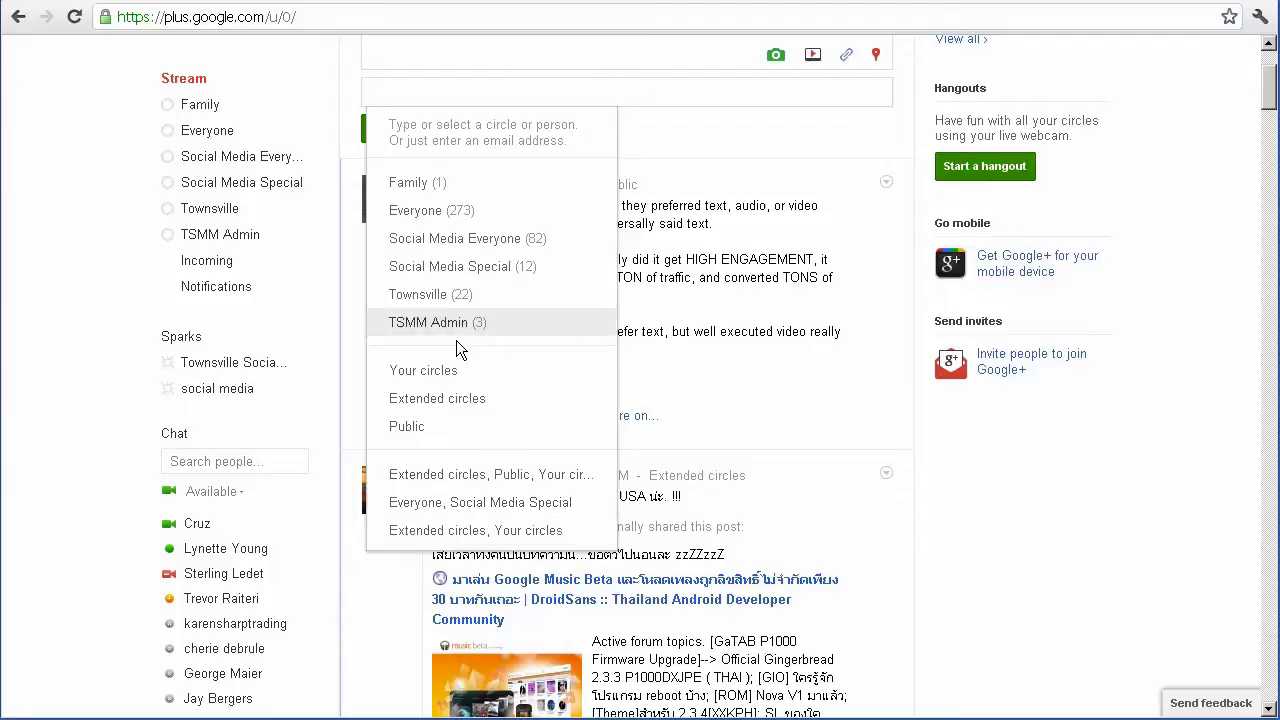
left_click(437, 186)
left_click(612, 85)
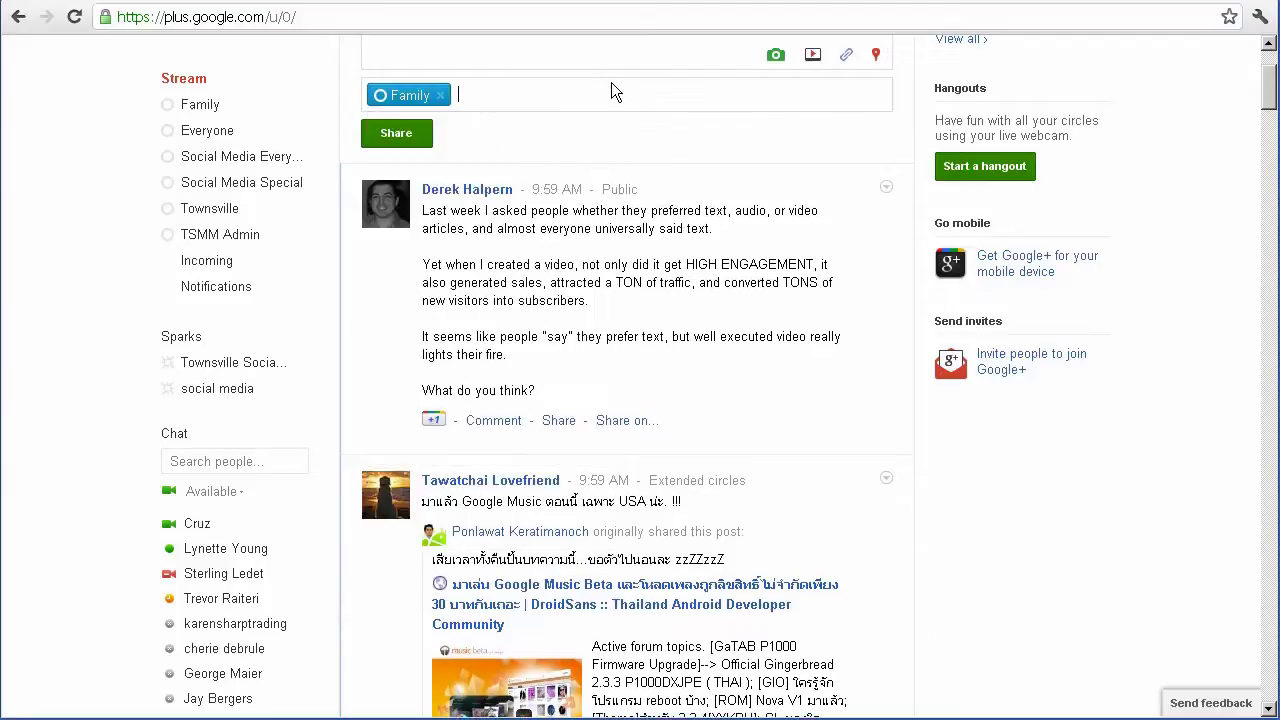
scroll(520, 150, "up", 1)
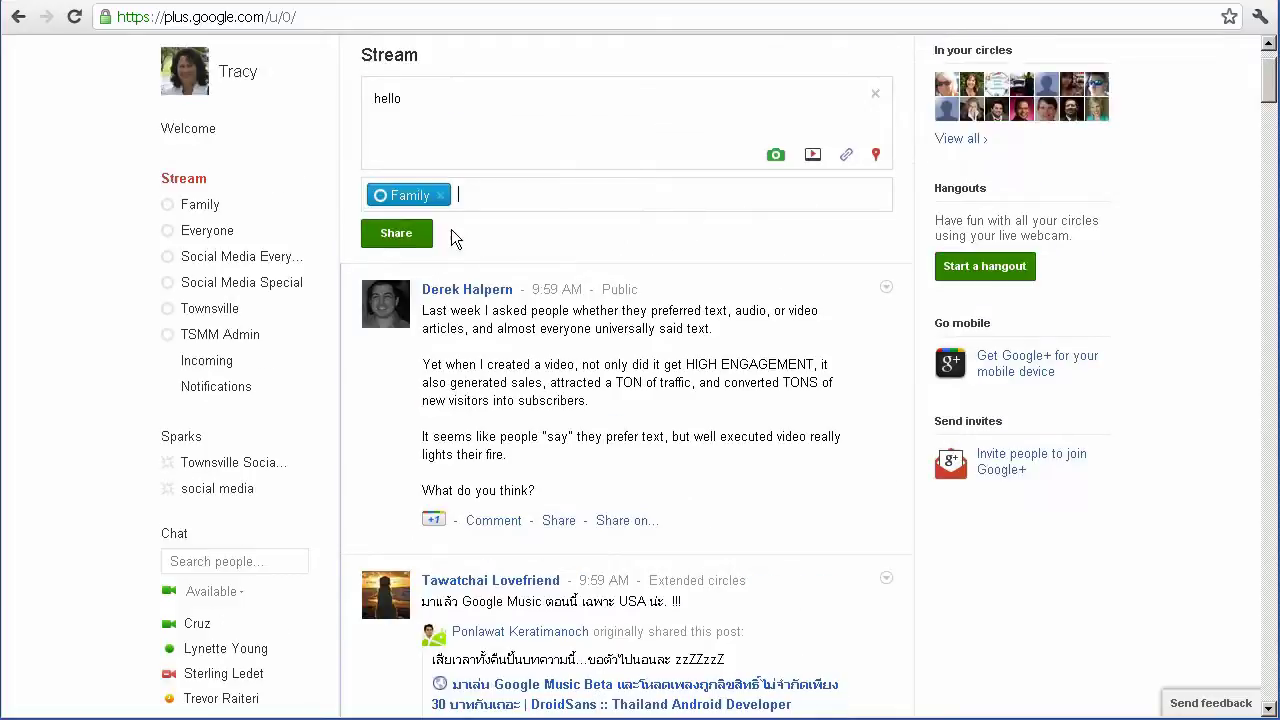
left_click(395, 232)
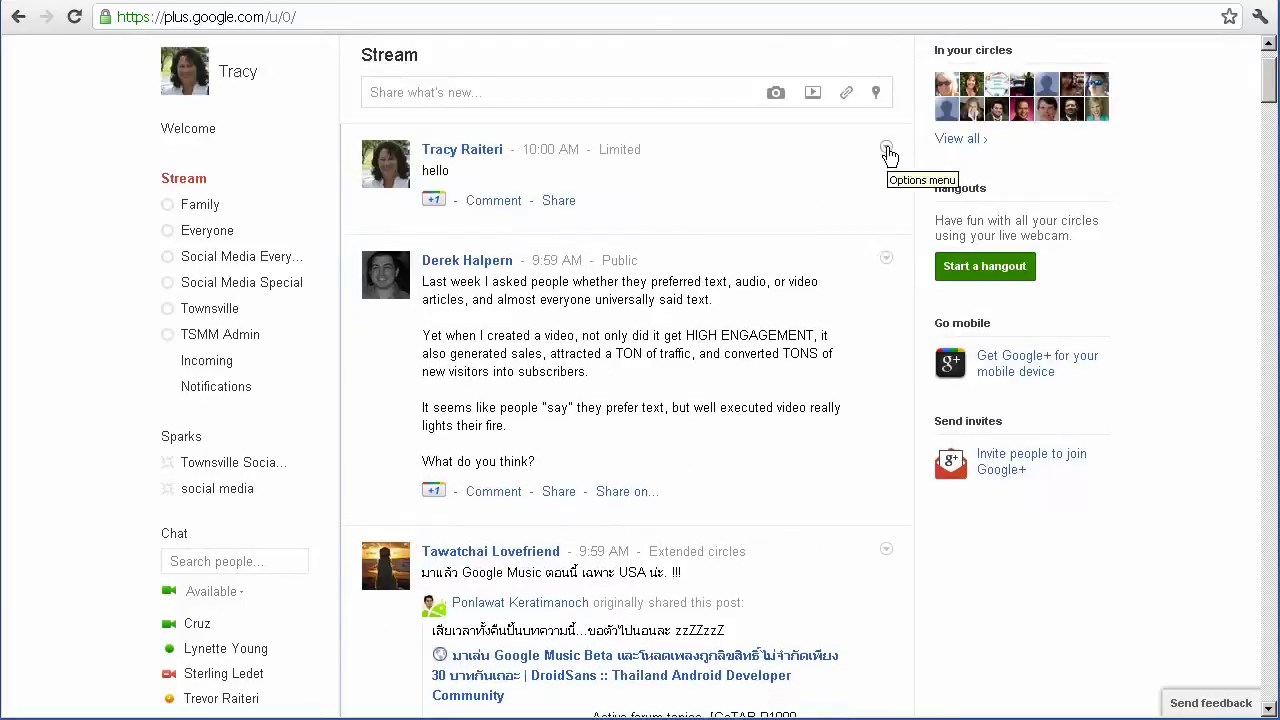
left_click(887, 151)
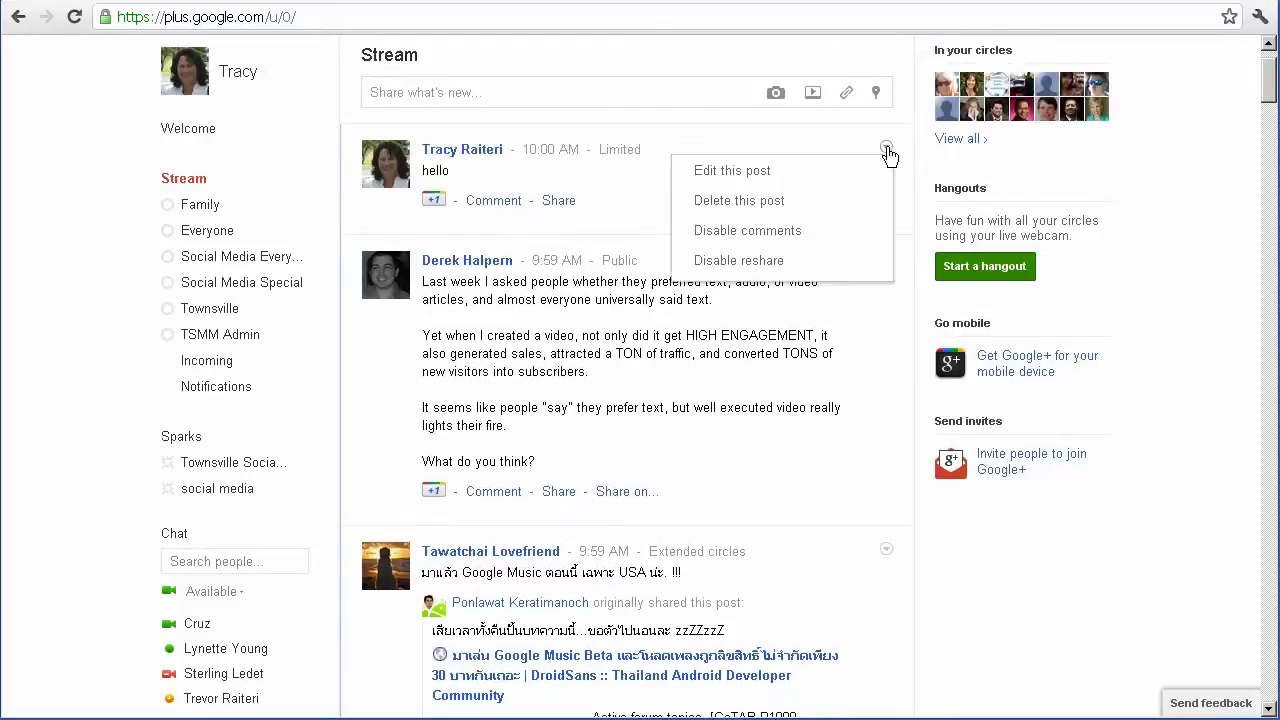
left_click(740, 260)
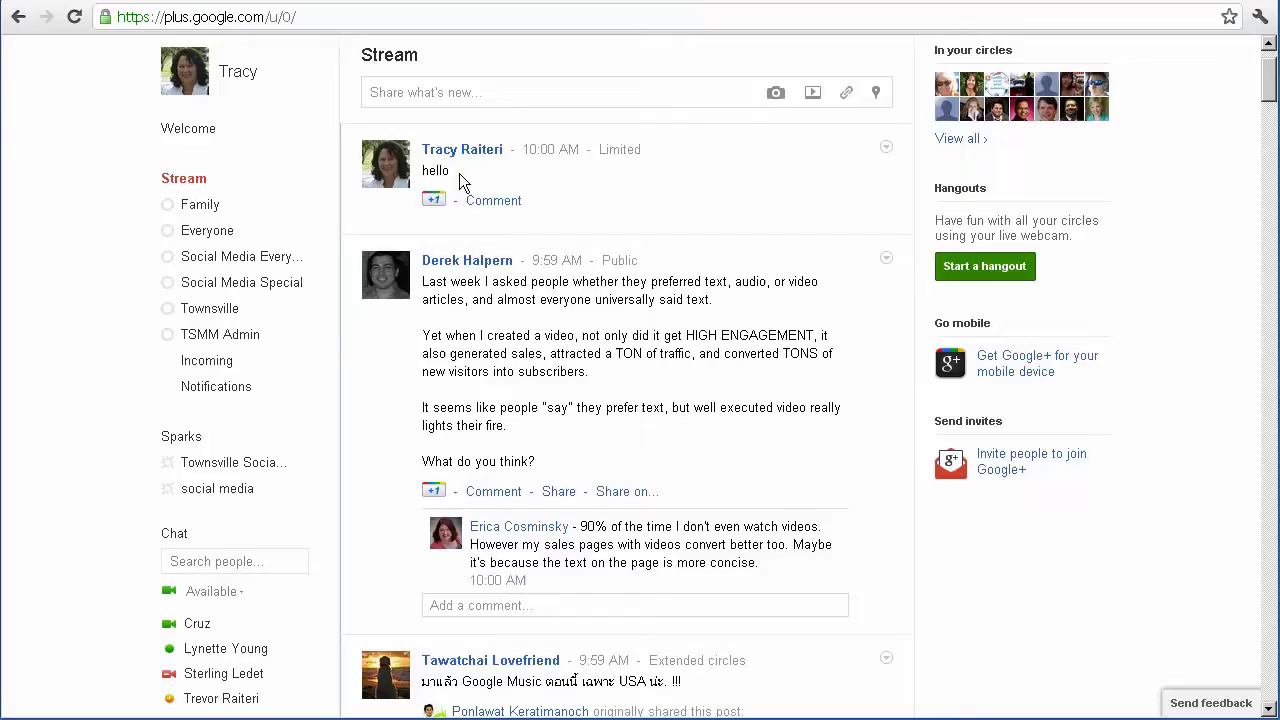
left_click(640, 152)
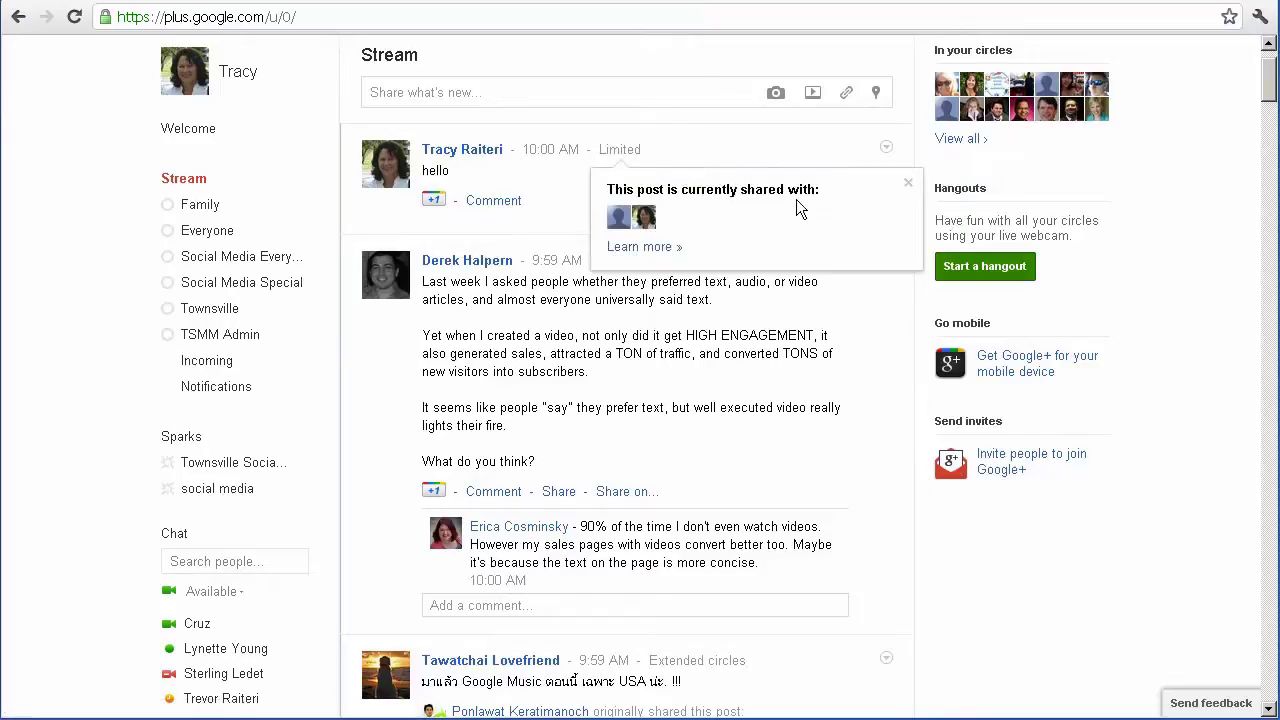
left_click(584, 212)
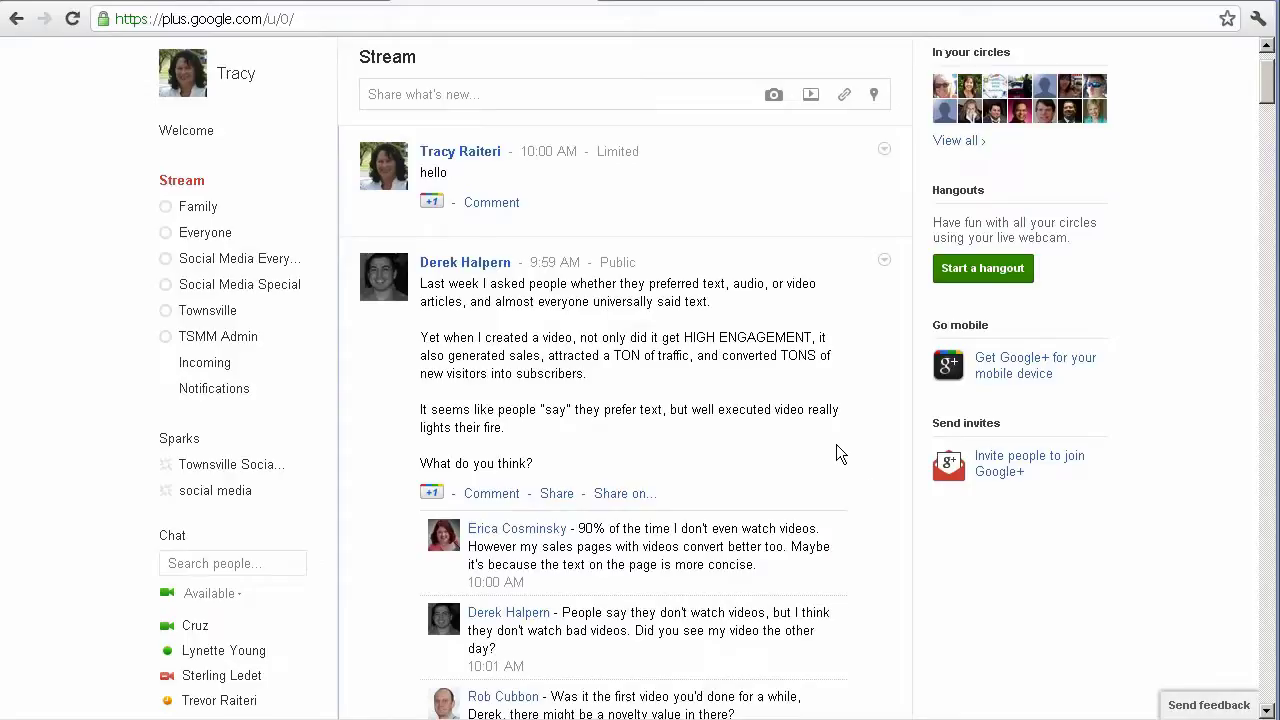
Set chat to Circles and review which circles may chat.
scroll(832, 442, "down", 2)
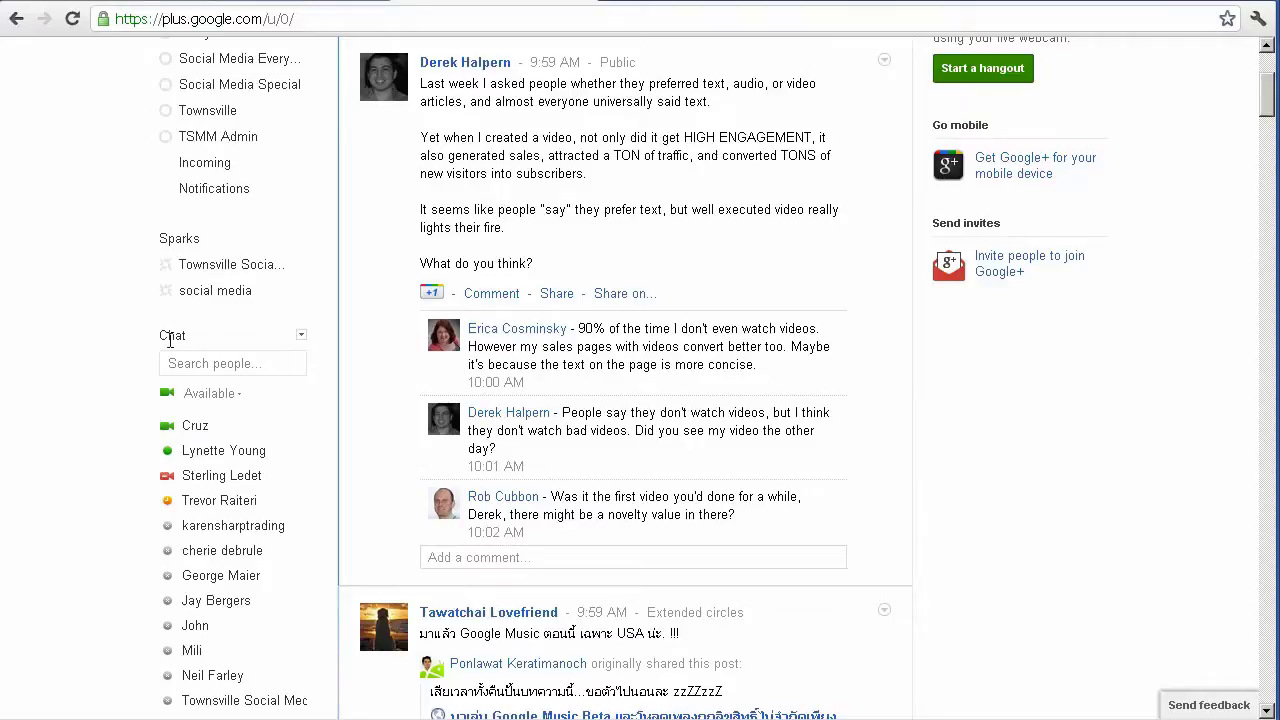
left_click(302, 338)
left_click(318, 357)
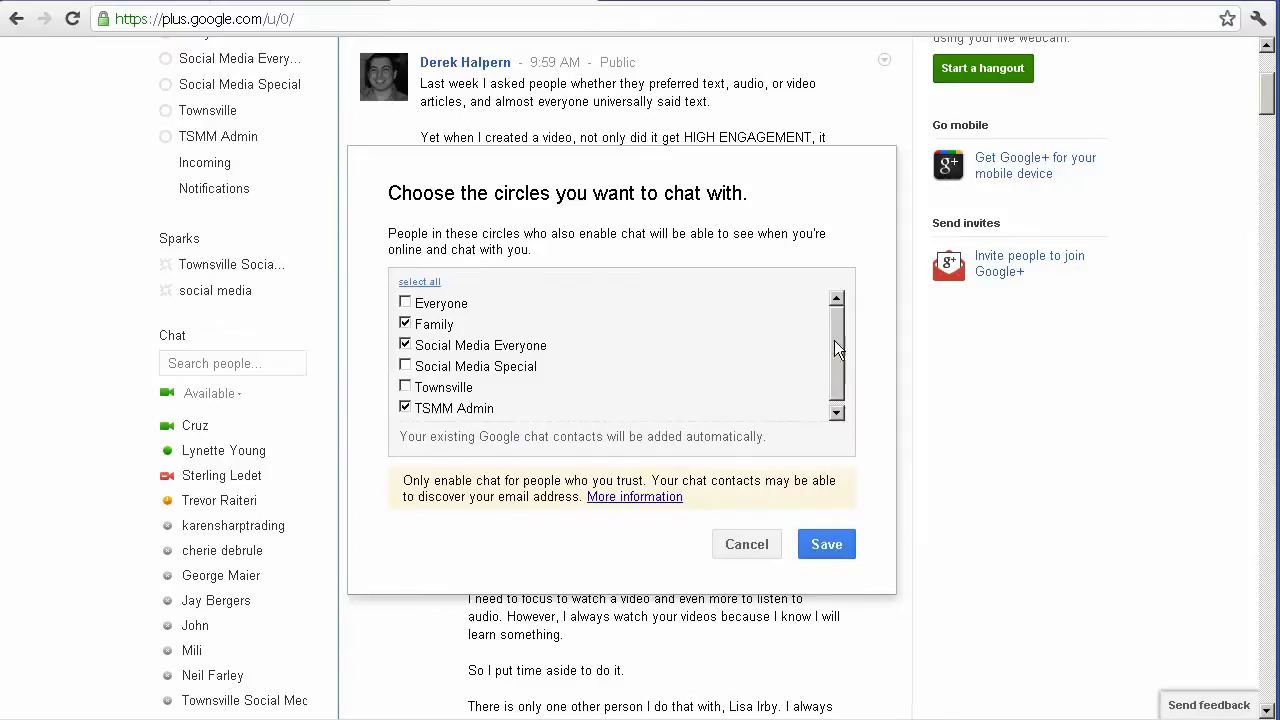
scroll(836, 347, "down", 1)
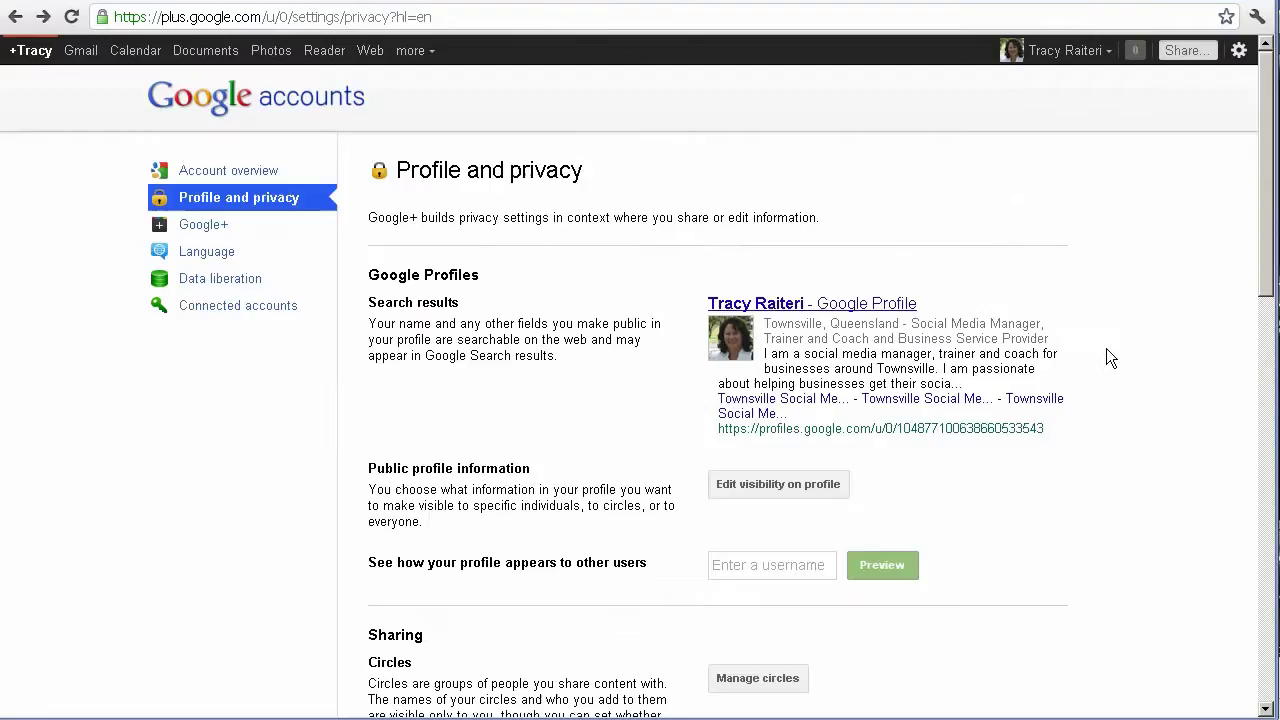
Scroll to the Google privacy section and open the Google Dashboard.
scroll(1103, 349, "down", 3)
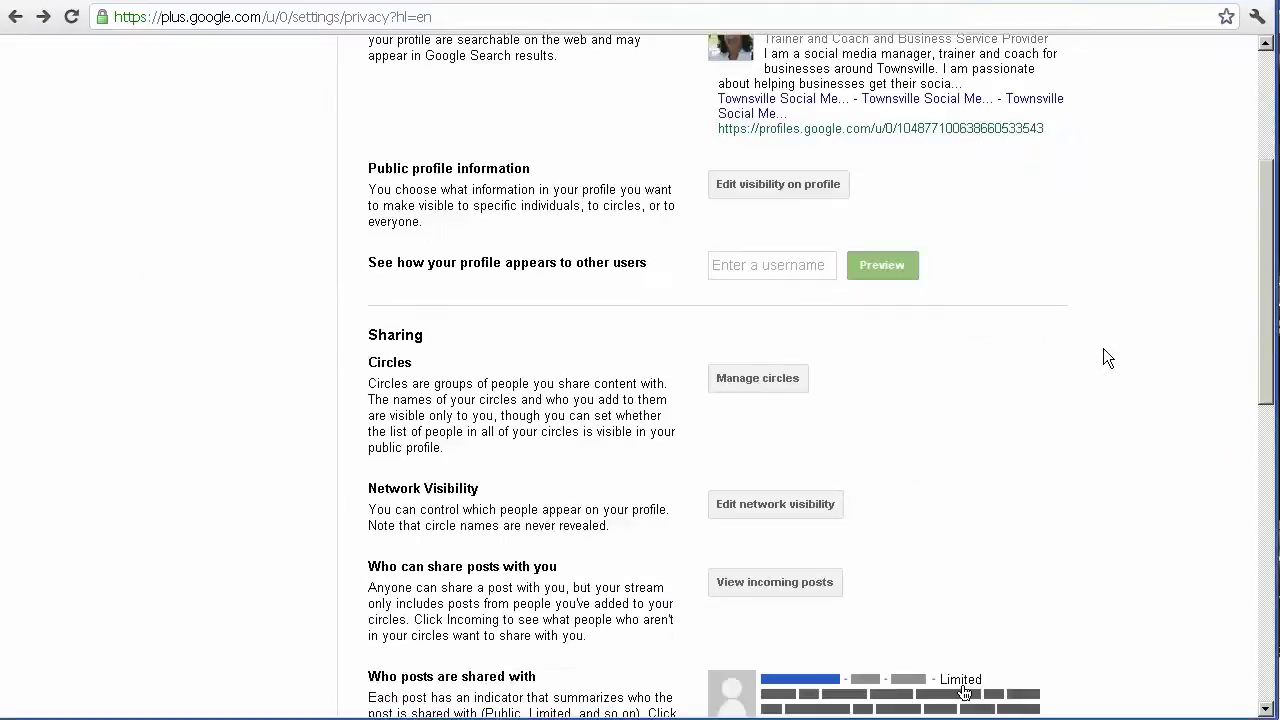
scroll(1104, 349, "down", 6)
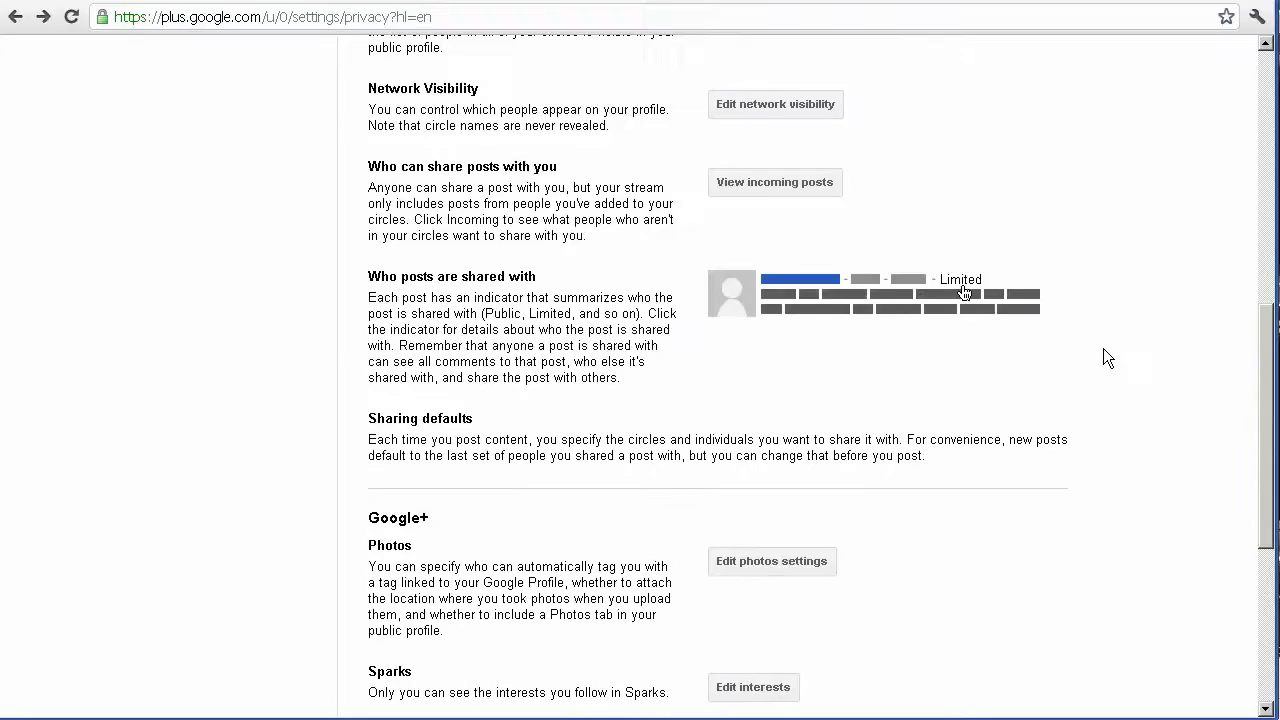
scroll(1104, 350, "down", 2)
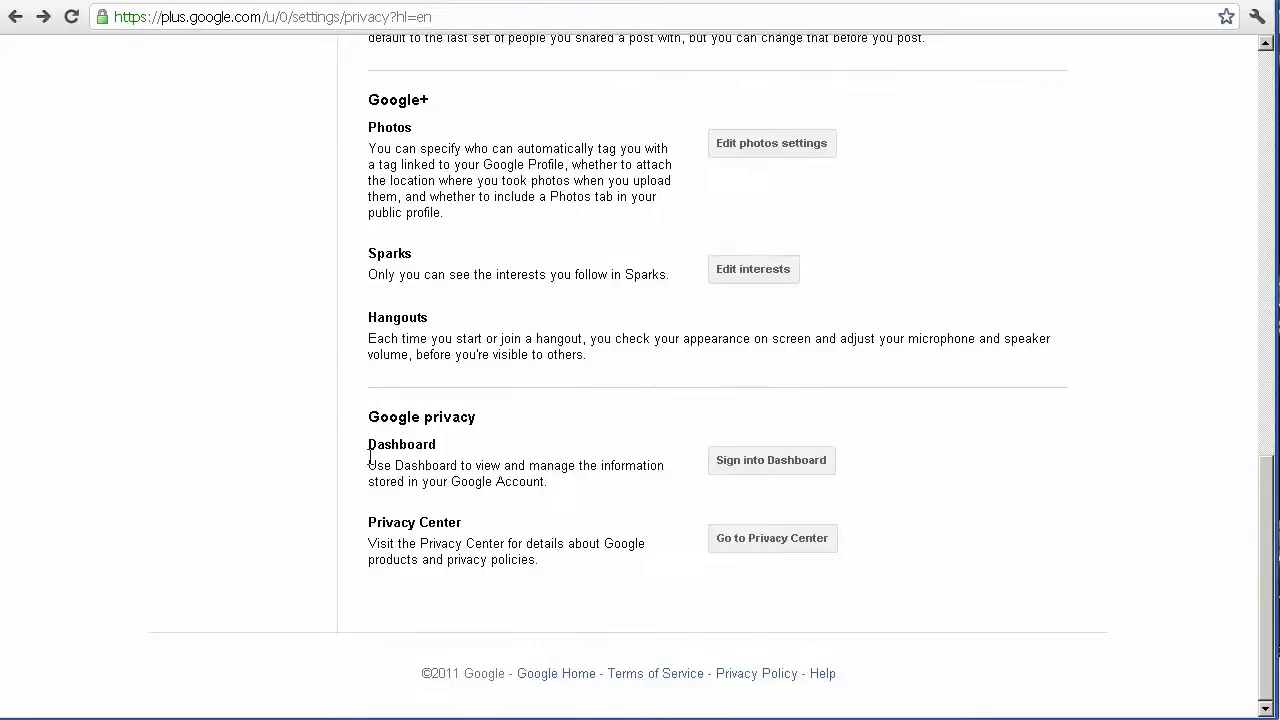
left_click_drag(368, 444, 559, 478)
left_click(559, 477)
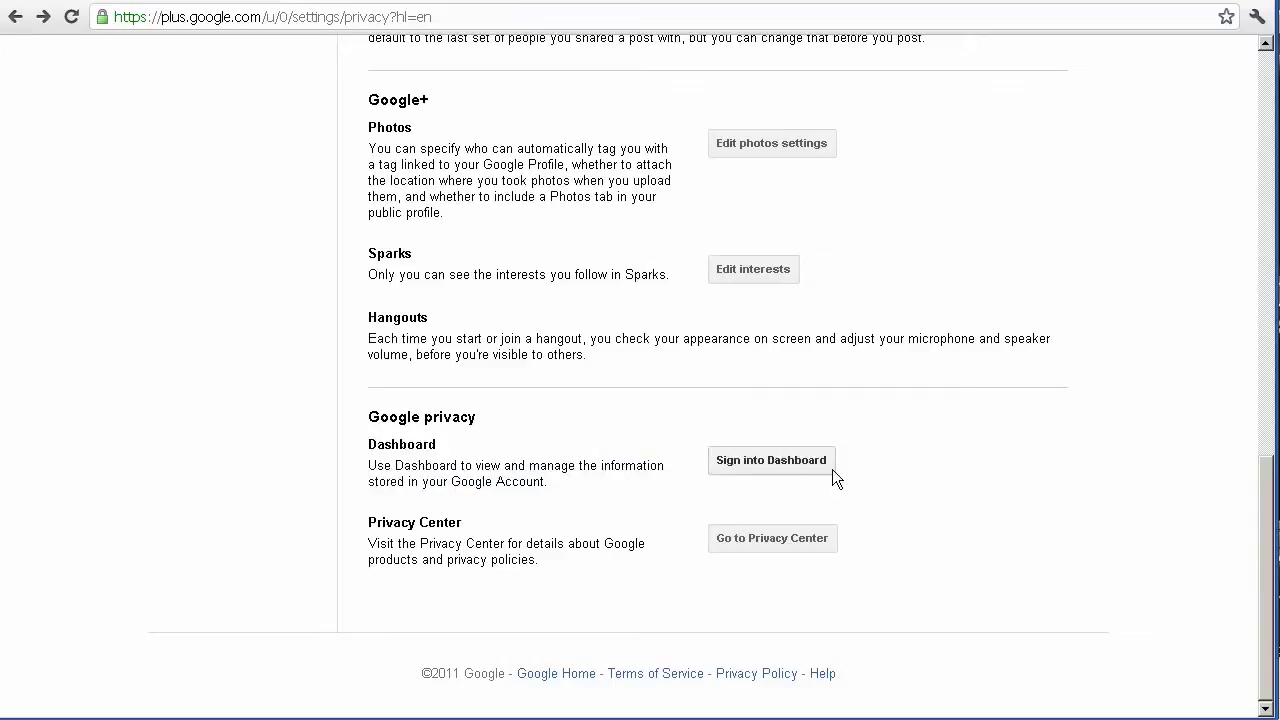
left_click(772, 461)
Scroll through the Google Dashboard product sections to review the data stored for each service.
scroll(939, 97, "down", 1)
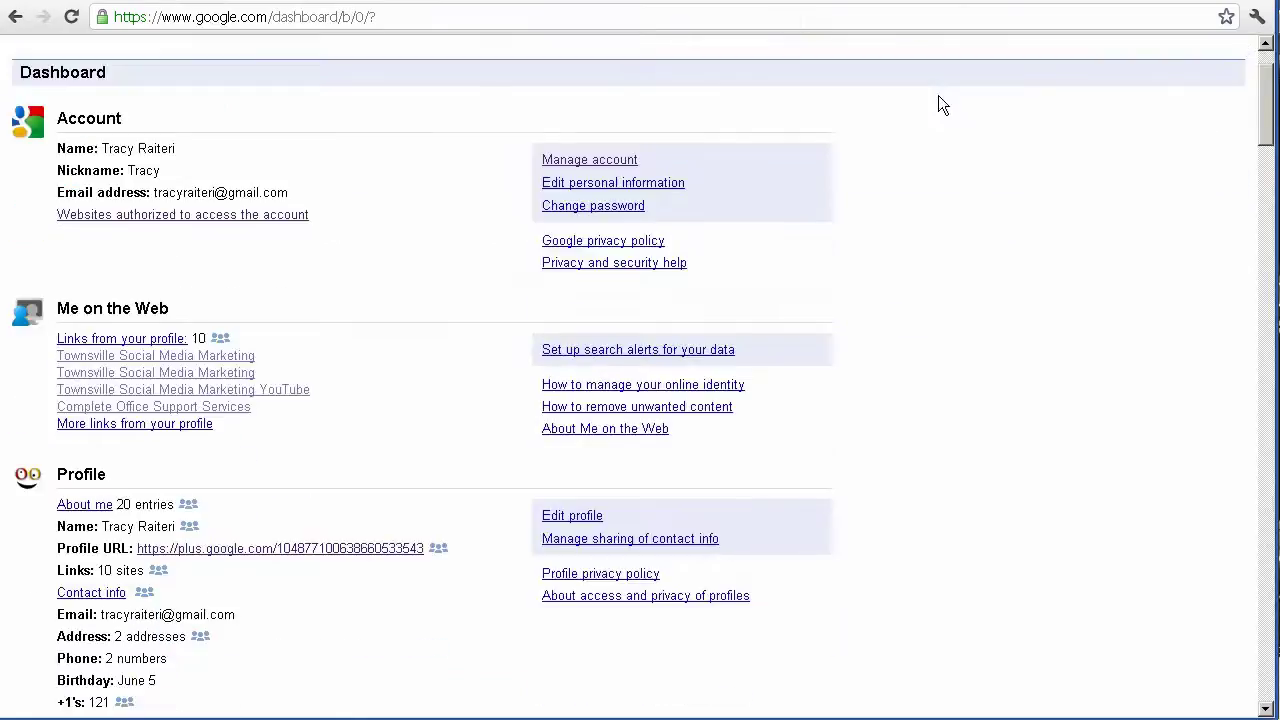
scroll(906, 262, "up", 1)
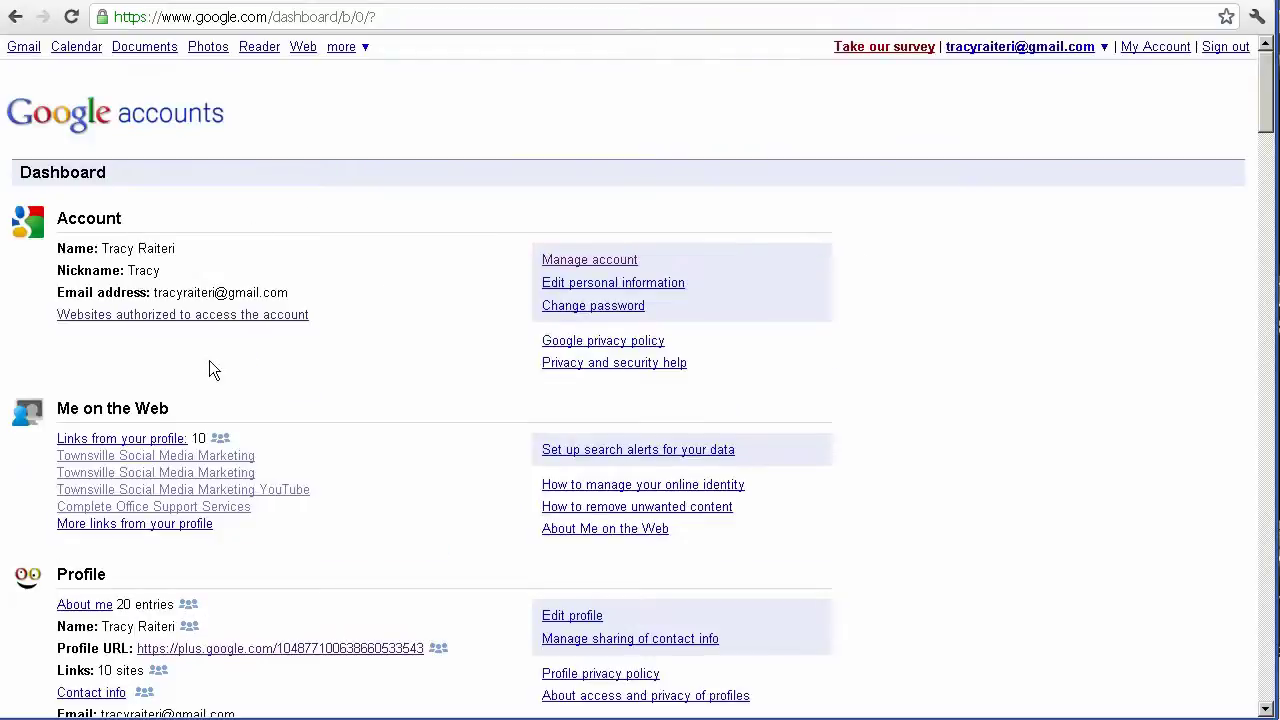
scroll(857, 280, "down", 2)
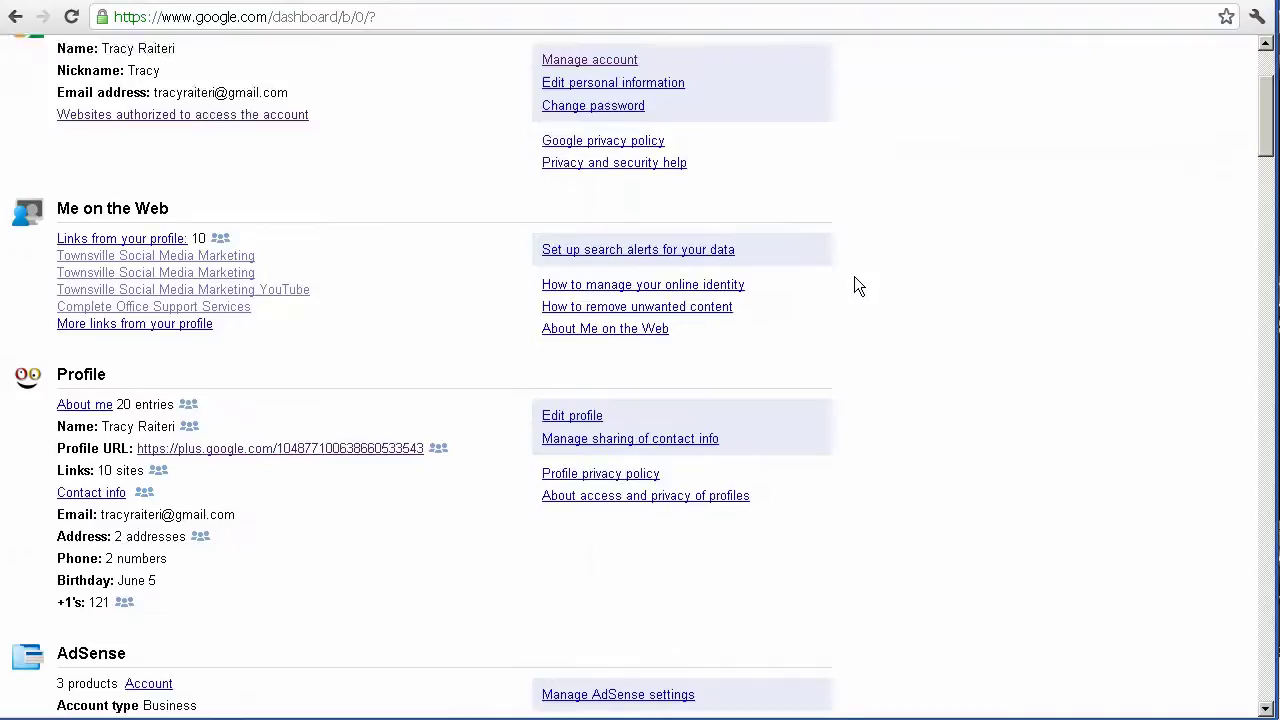
scroll(855, 284, "down", 2)
scroll(854, 278, "down", 8)
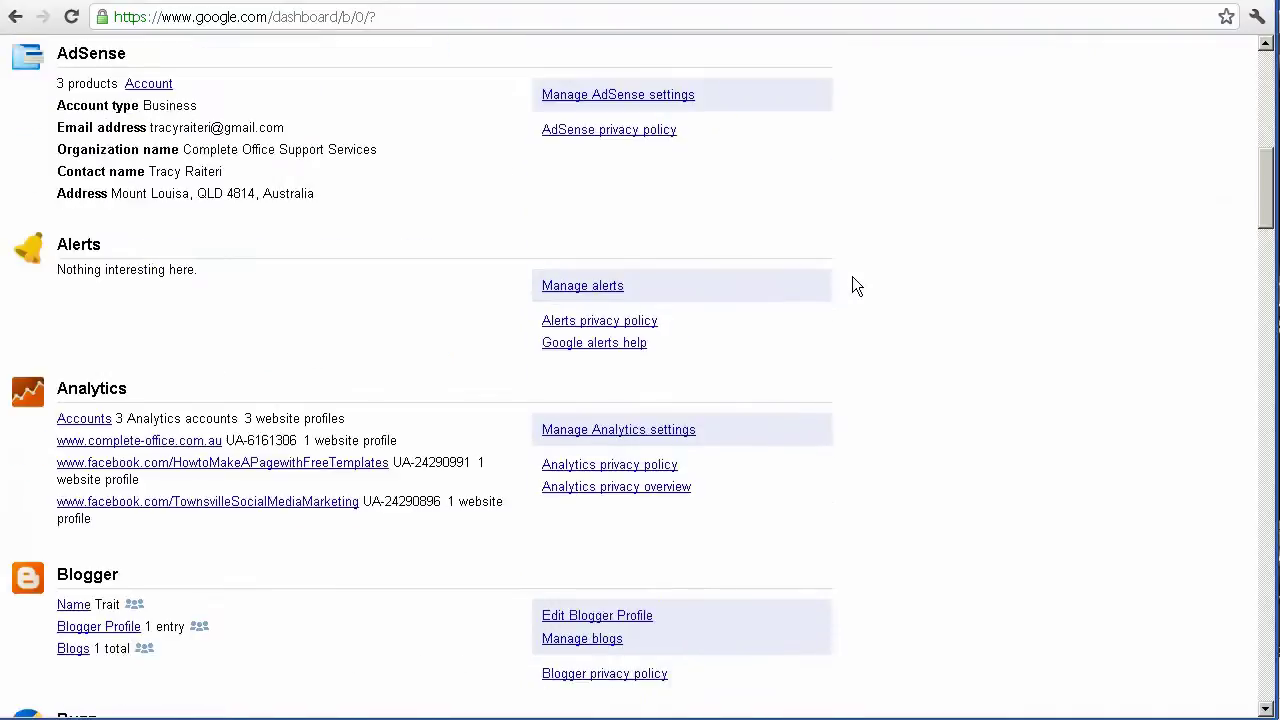
scroll(855, 285, "down", 10)
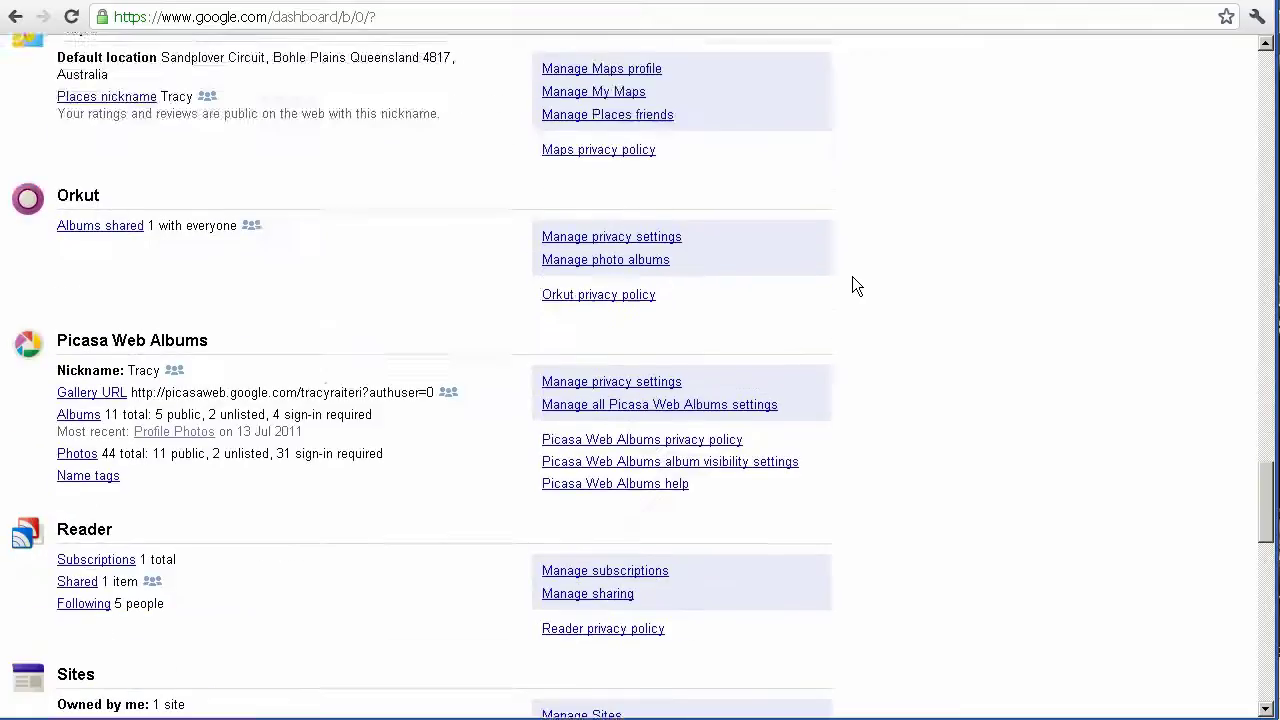
scroll(852, 280, "down", 10)
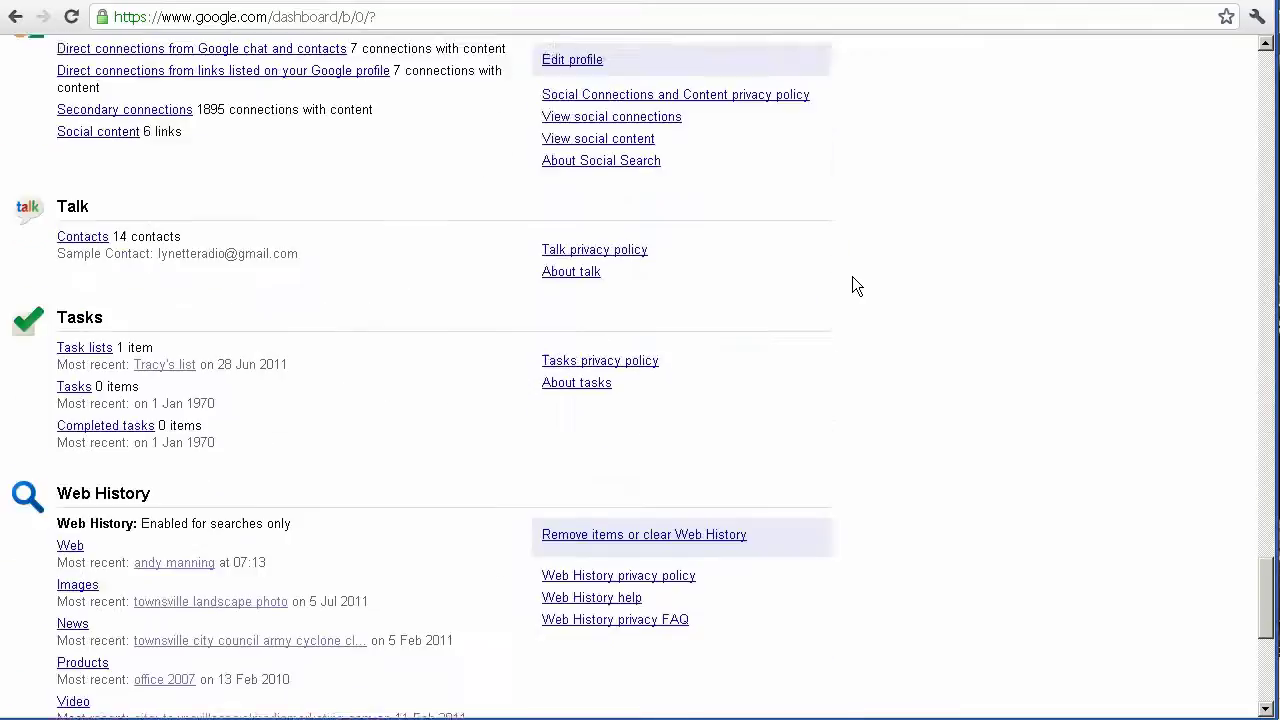
scroll(851, 276, "down", 3)
scroll(850, 276, "up", 4)
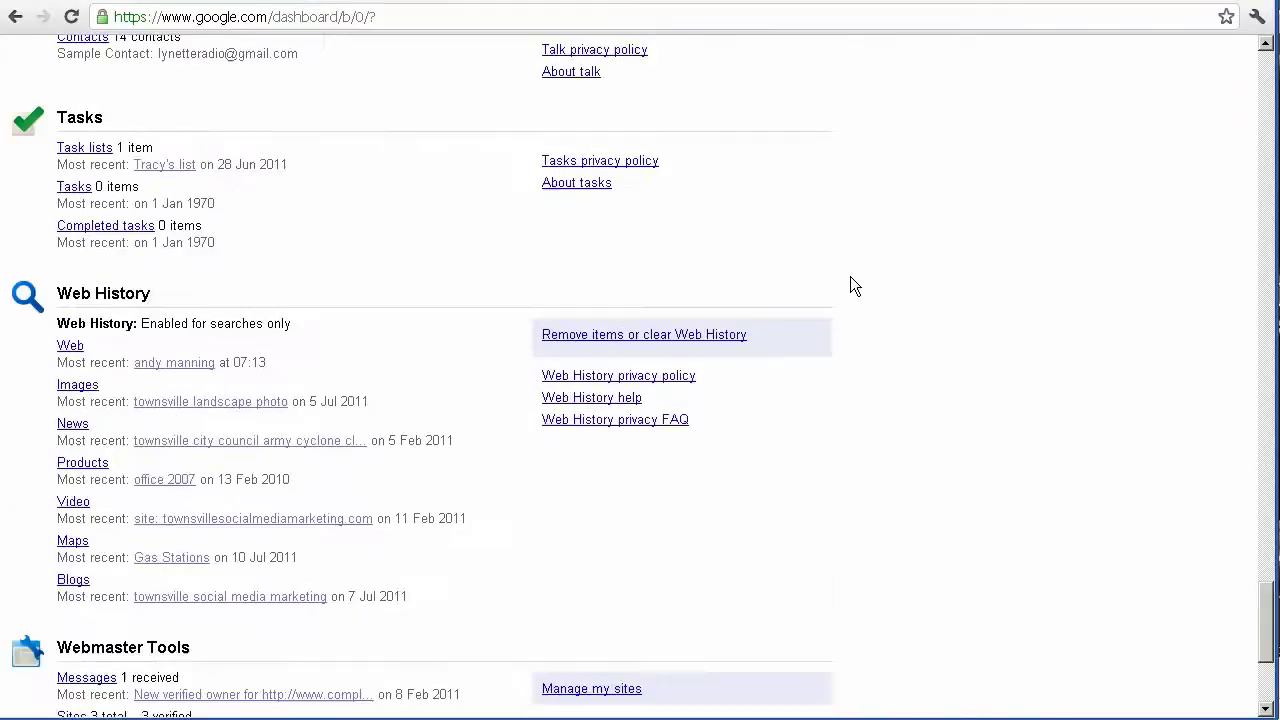
scroll(850, 277, "up", 3)
scroll(850, 277, "up", 3)
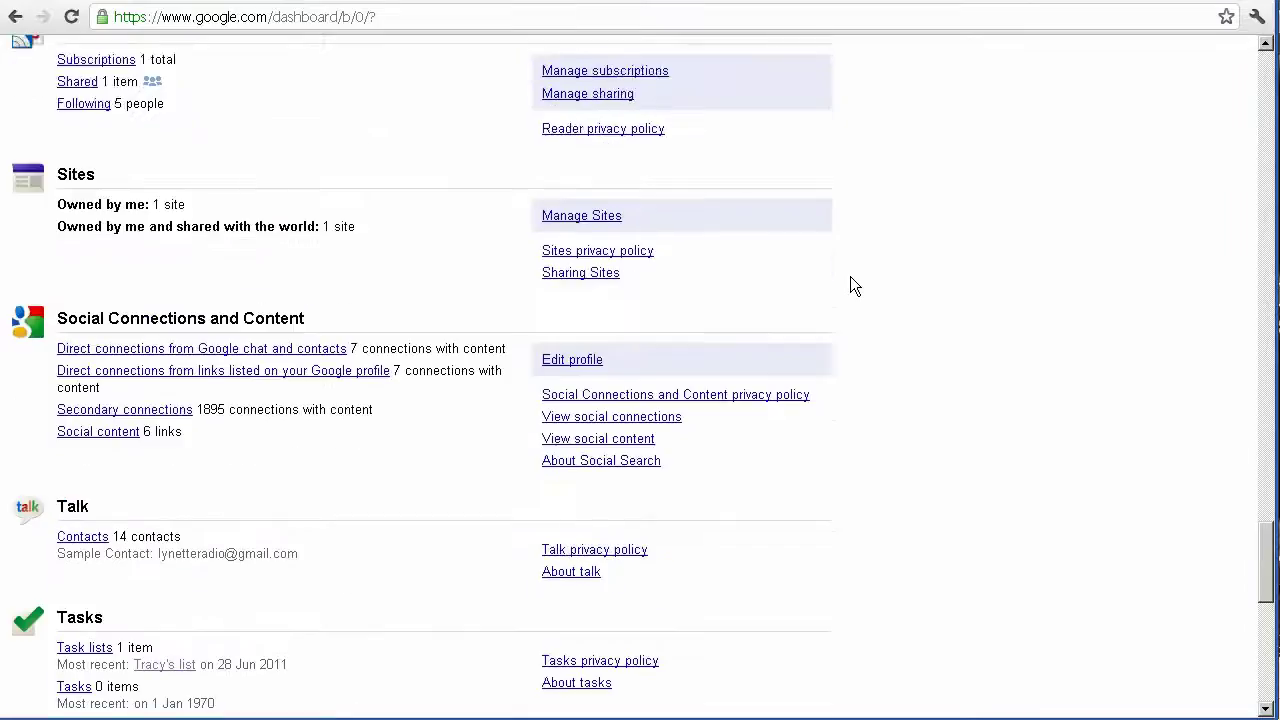
scroll(850, 286, "up", 7)
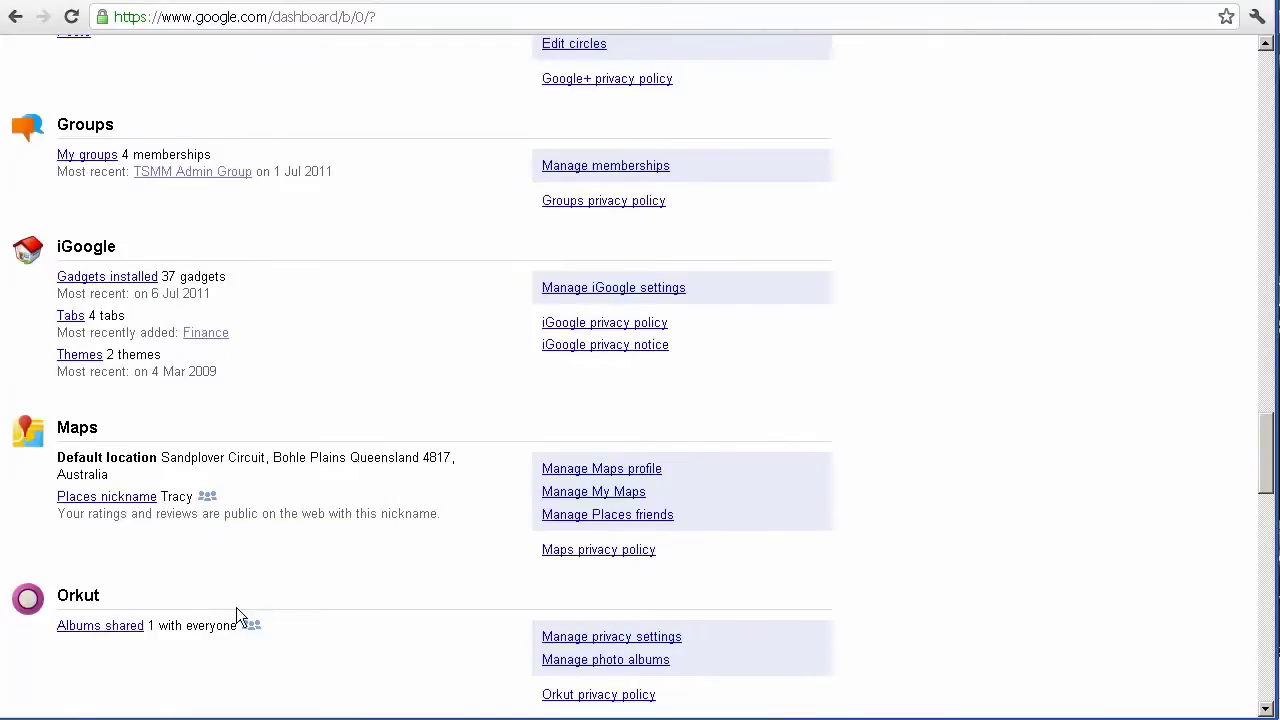
Check the visibility shown by the Dashboard's sharing icons, then return to Profile and privacy settings.
mouse_move(251, 630)
scroll(875, 418, "up", 8)
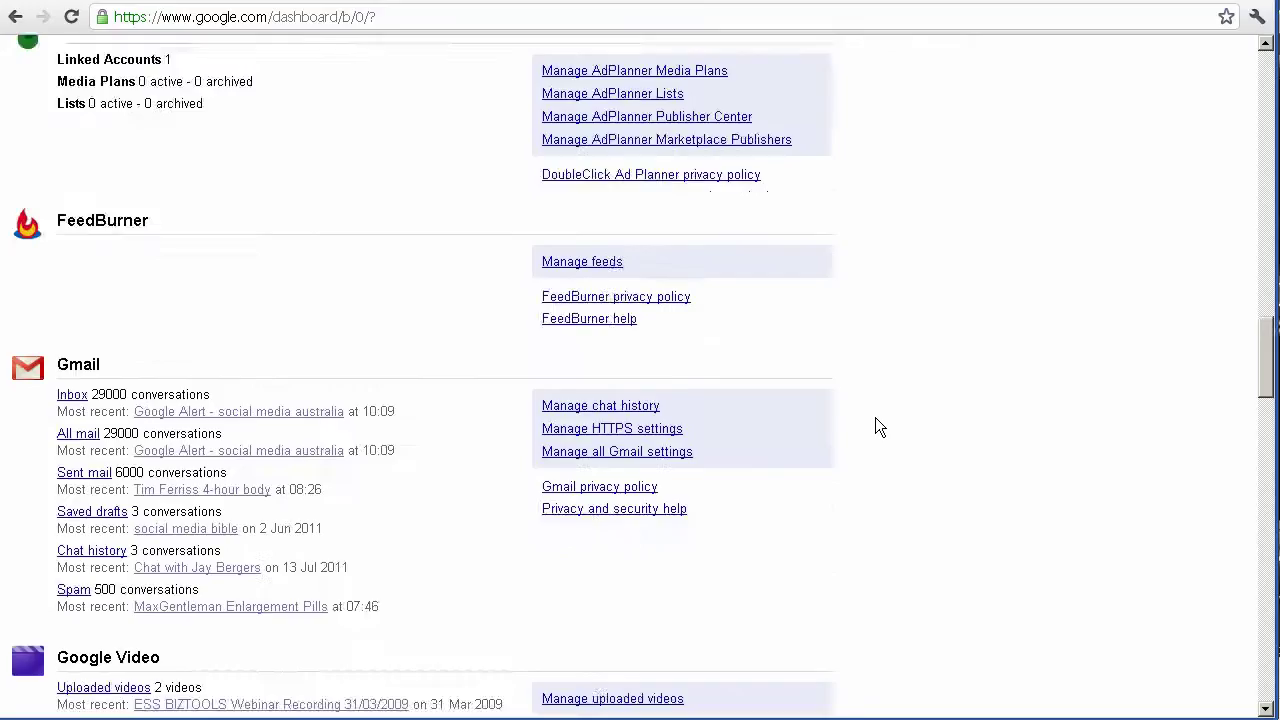
scroll(875, 418, "up", 15)
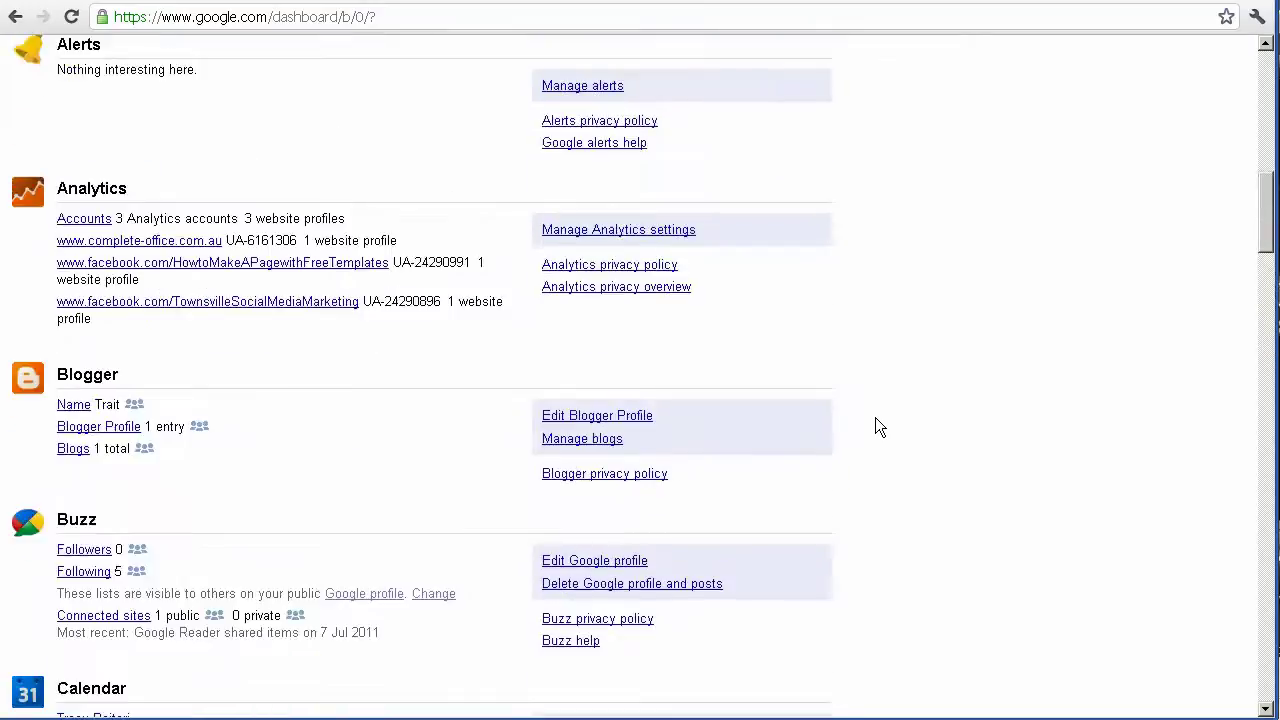
scroll(875, 427, "up", 8)
scroll(781, 422, "down", 14)
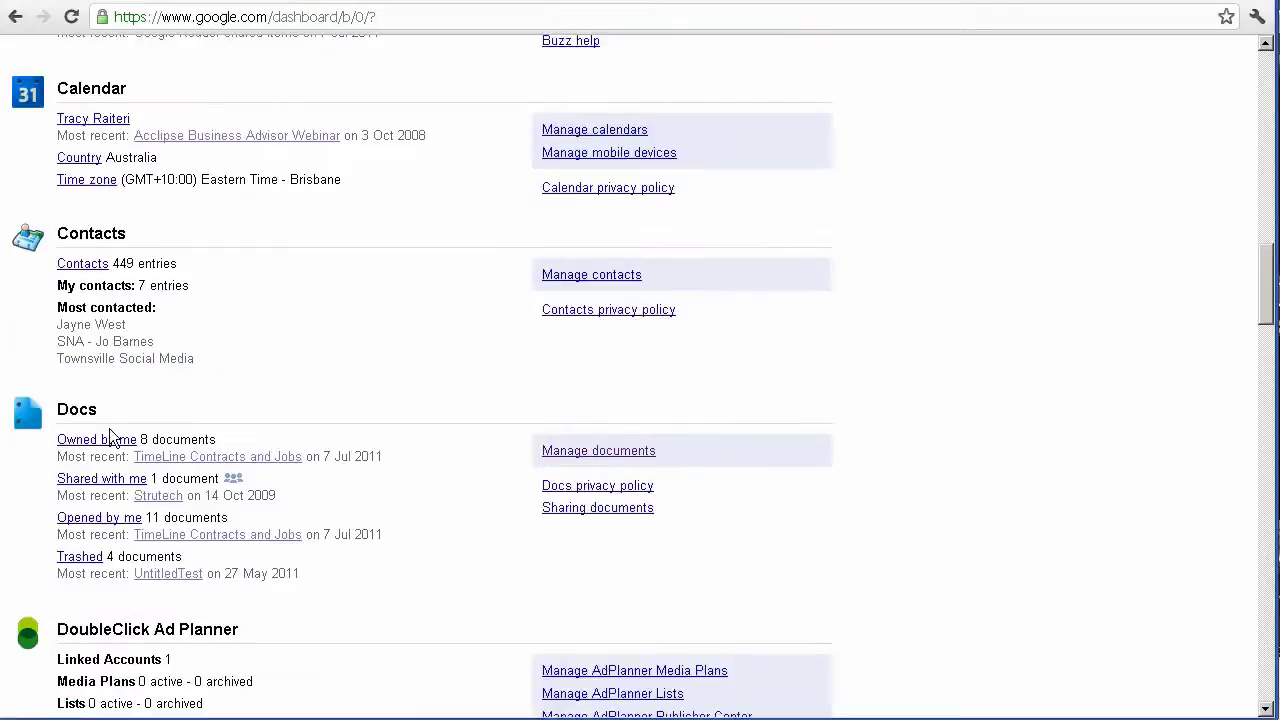
mouse_move(226, 478)
scroll(880, 487, "down", 6)
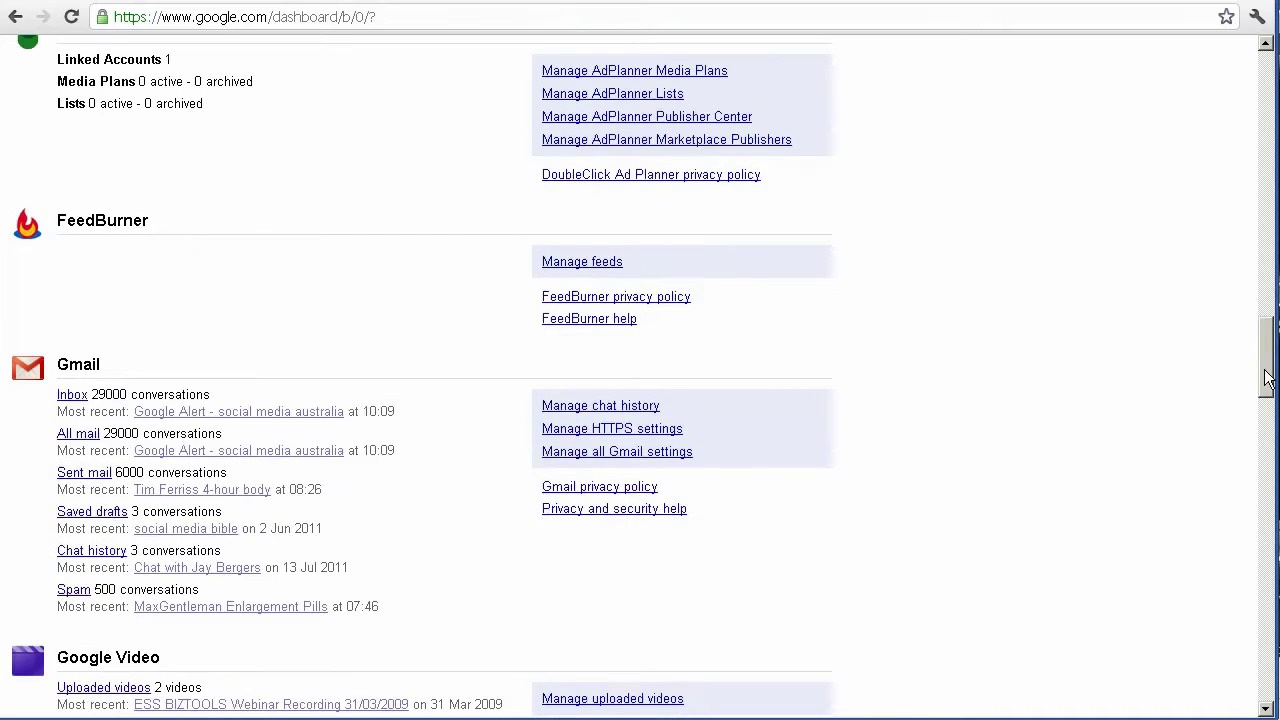
left_click_drag(1266, 375, 1250, 126)
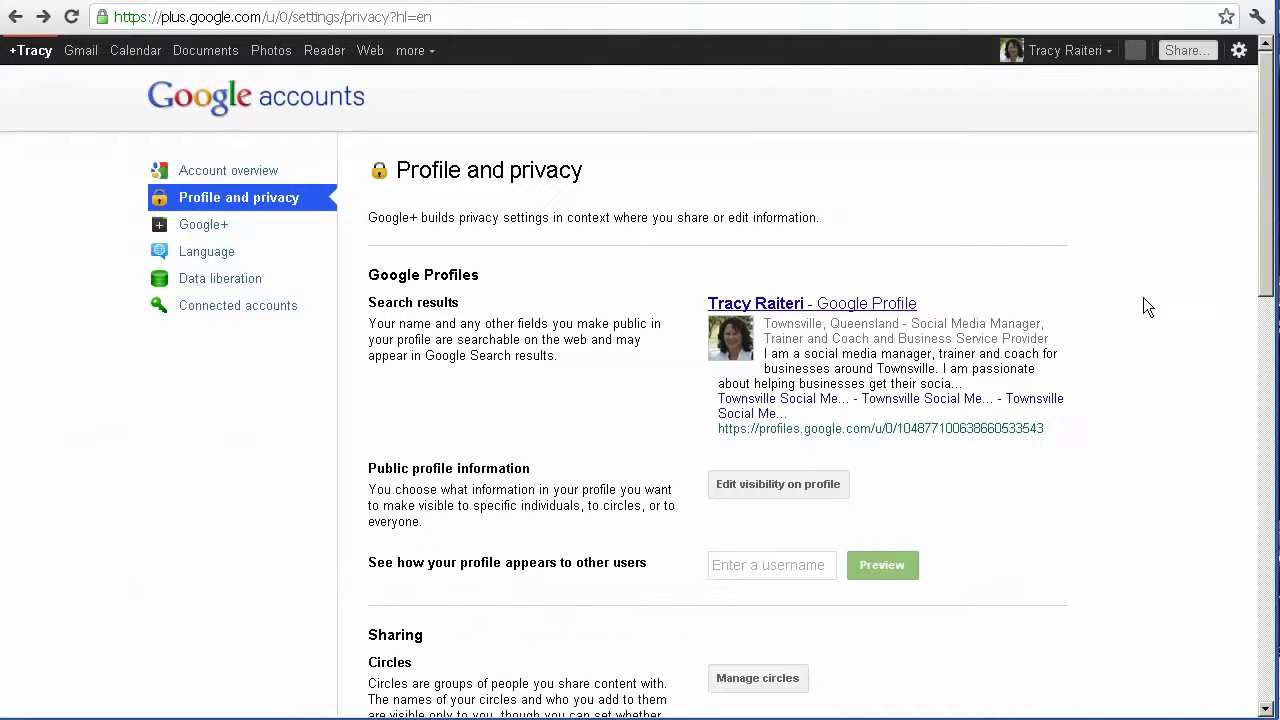
scroll(1176, 335, "down", 8)
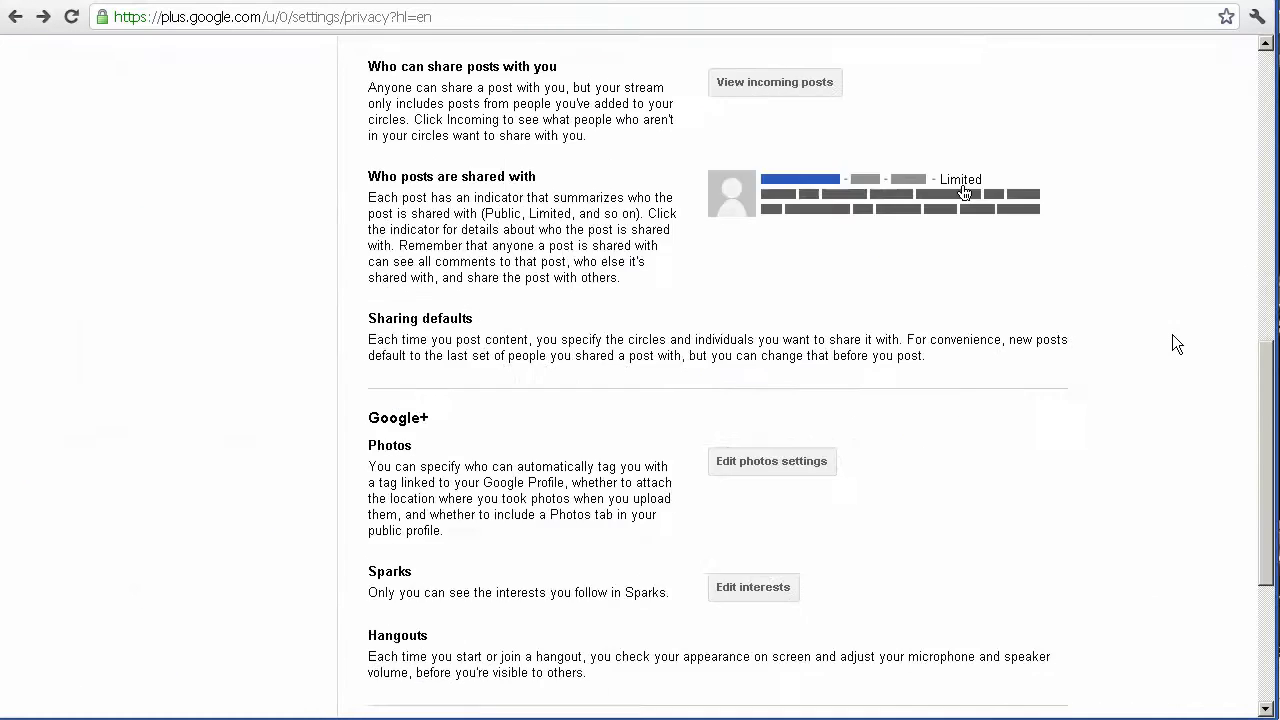
scroll(1176, 344, "down", 3)
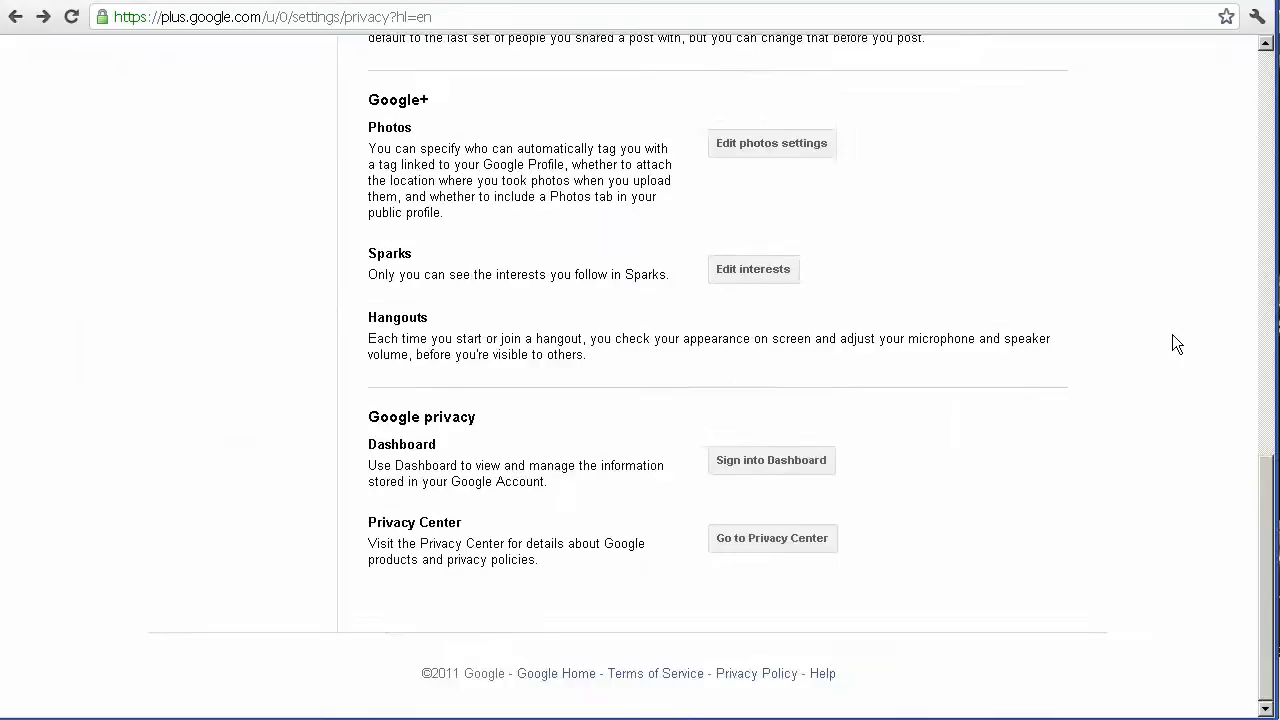
left_click(786, 539)
right_click(771, 537)
key("Escape")
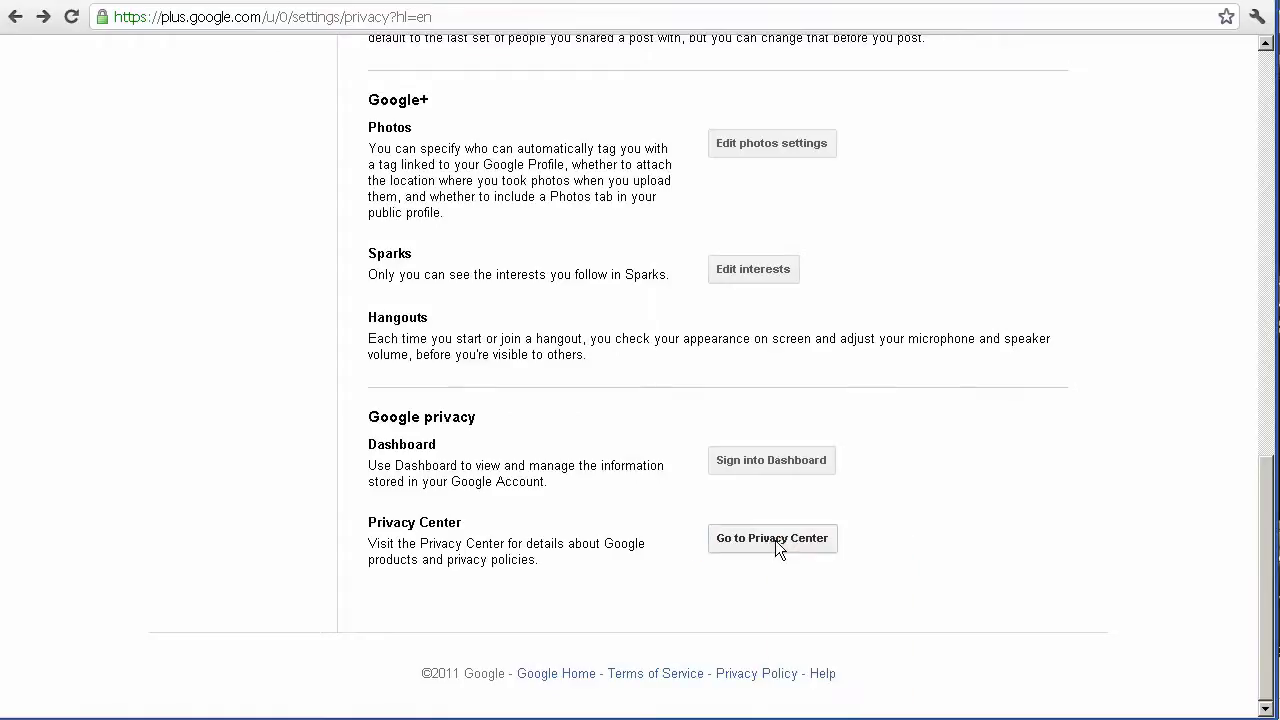